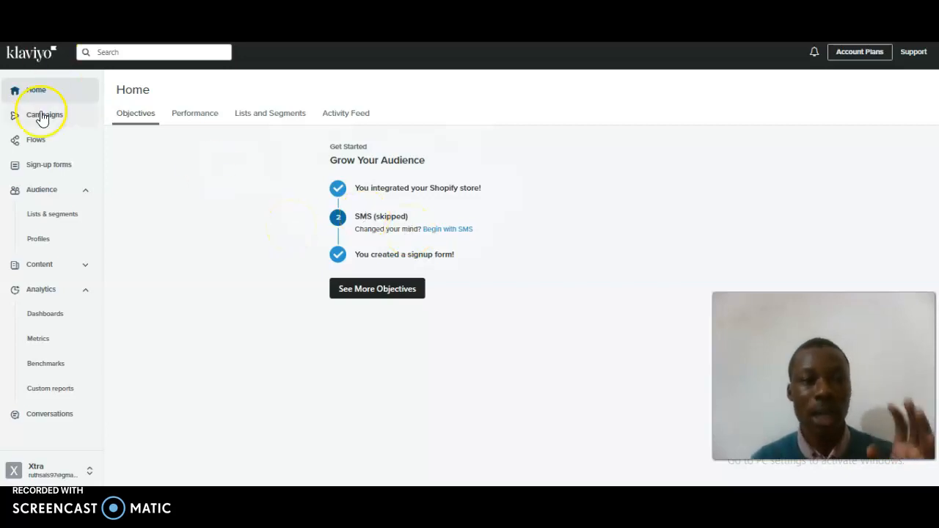
- Create a flow from the pre-built Welcome Series, triggered by new subscribers to the SMS Subscribers list
click(42, 144)
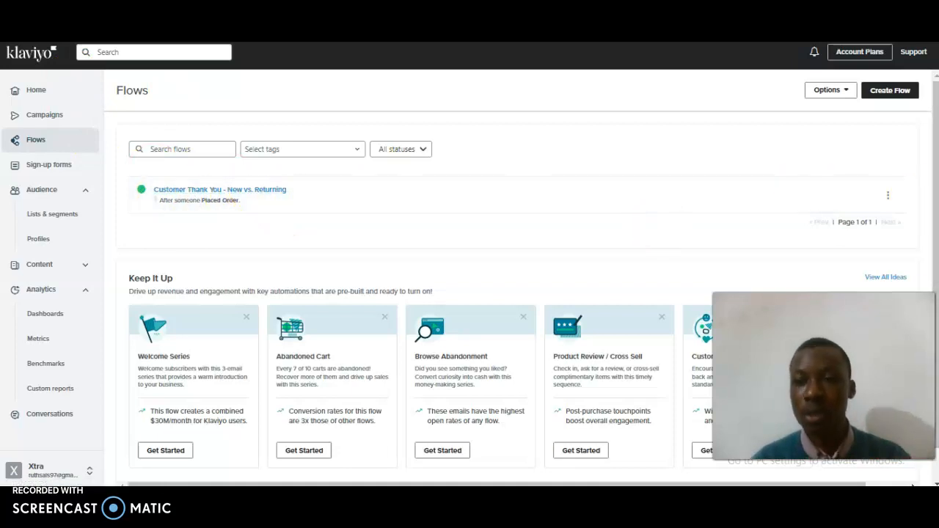
drag(935, 209, 936, 231)
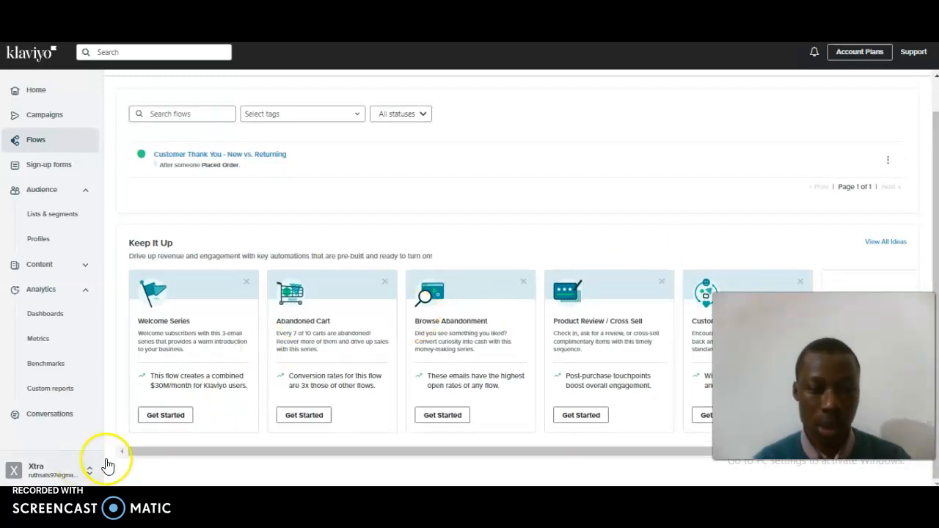
click(173, 423)
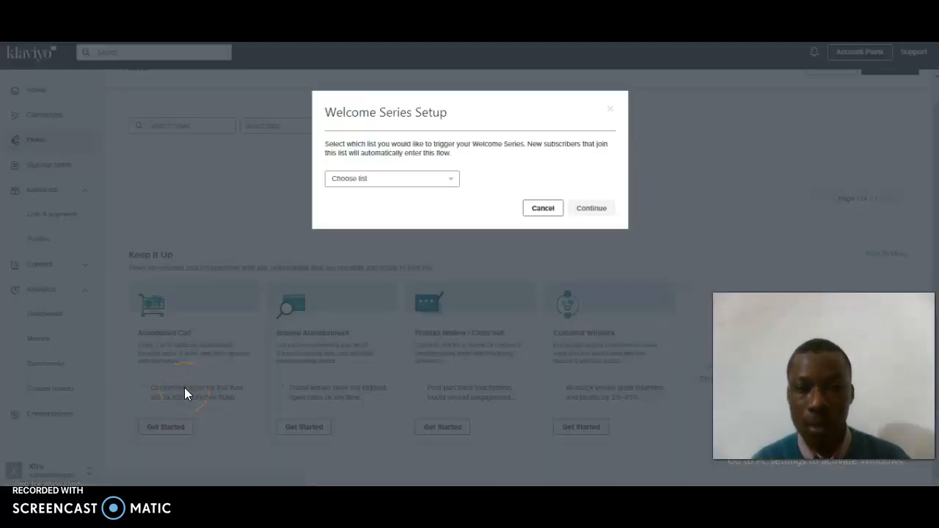
click(426, 183)
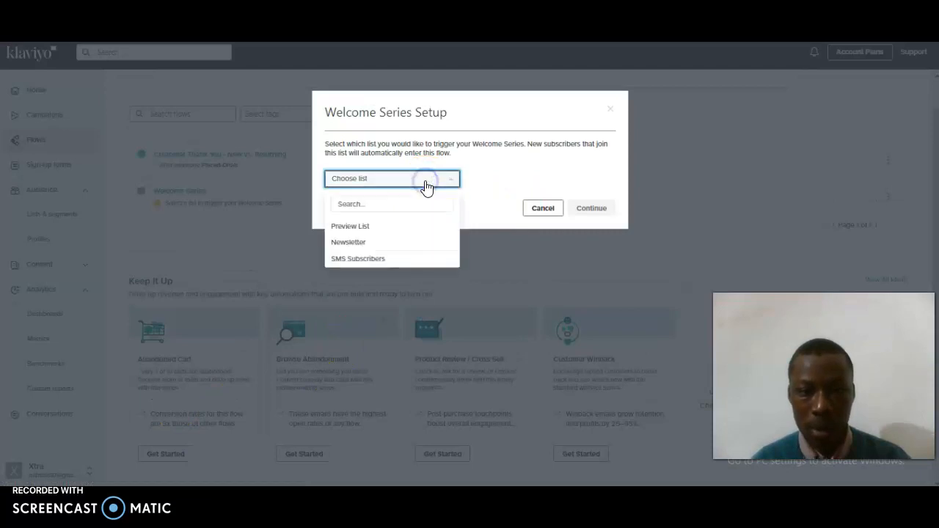
click(402, 257)
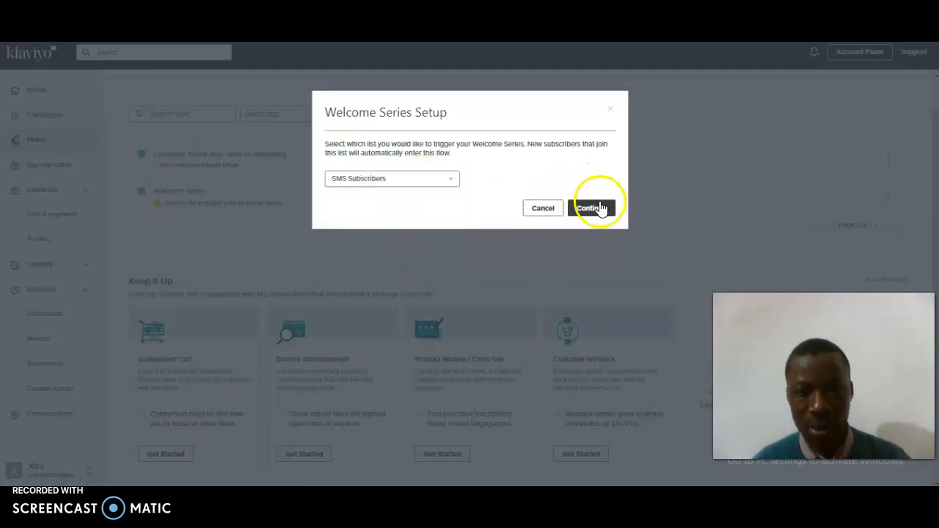
click(452, 185)
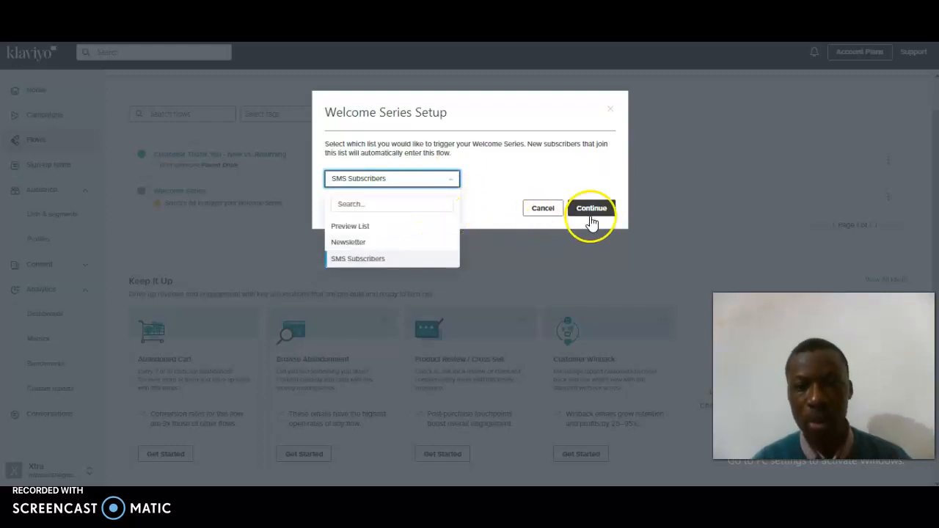
click(592, 217)
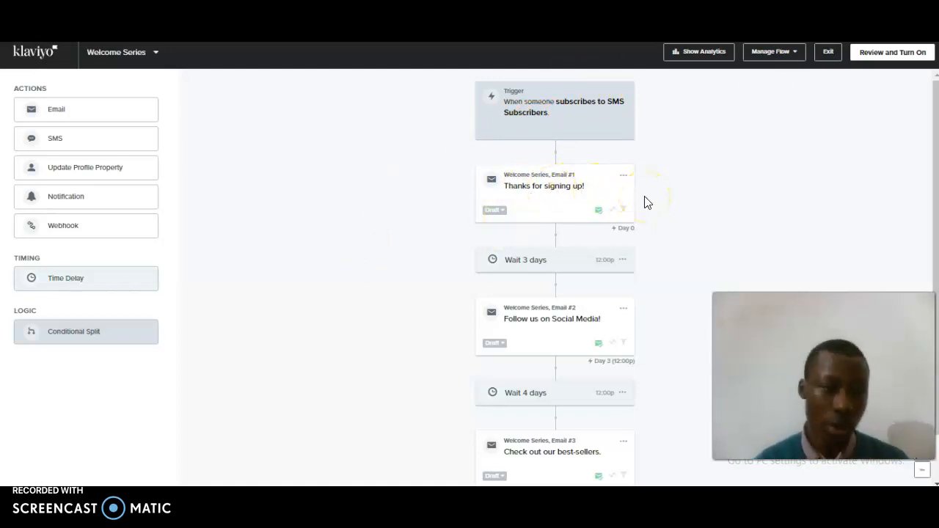
- Change the subject line of Welcome Series, Email #1 to "Thanks For Subscribing"
click(588, 203)
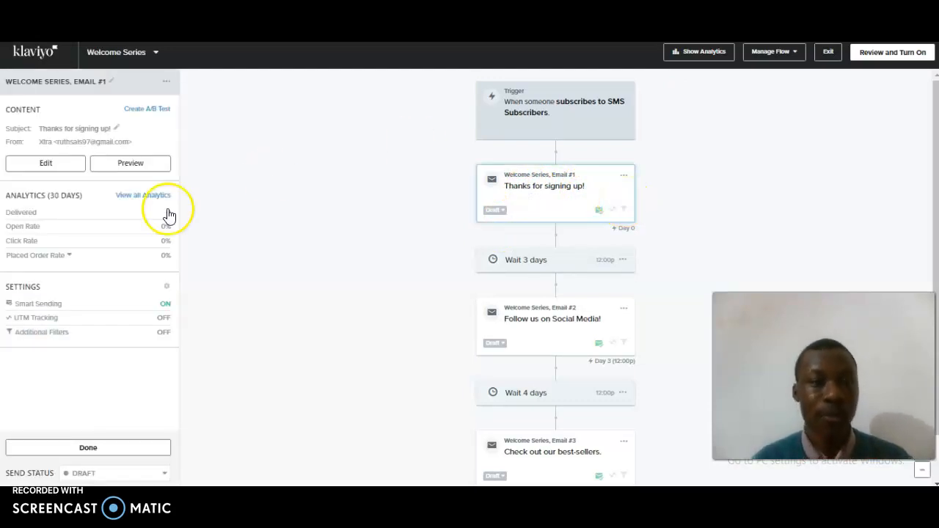
click(117, 132)
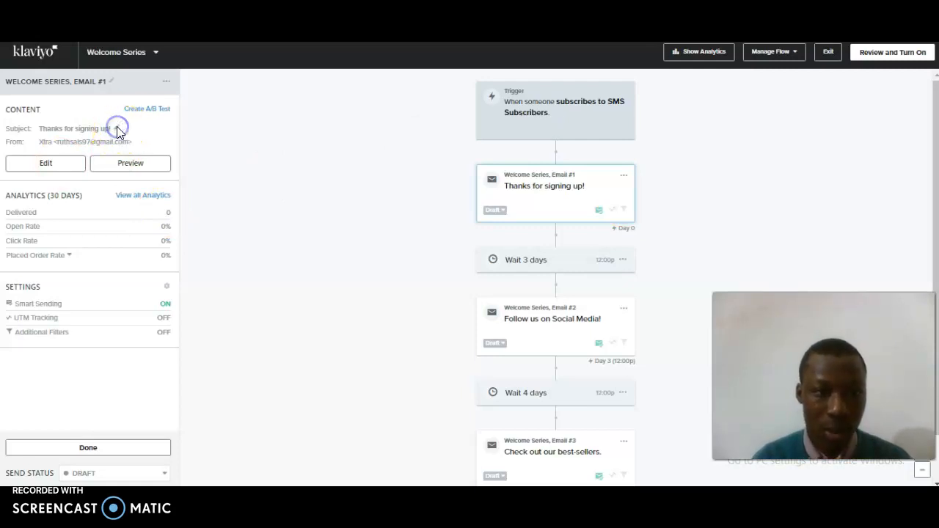
click(58, 173)
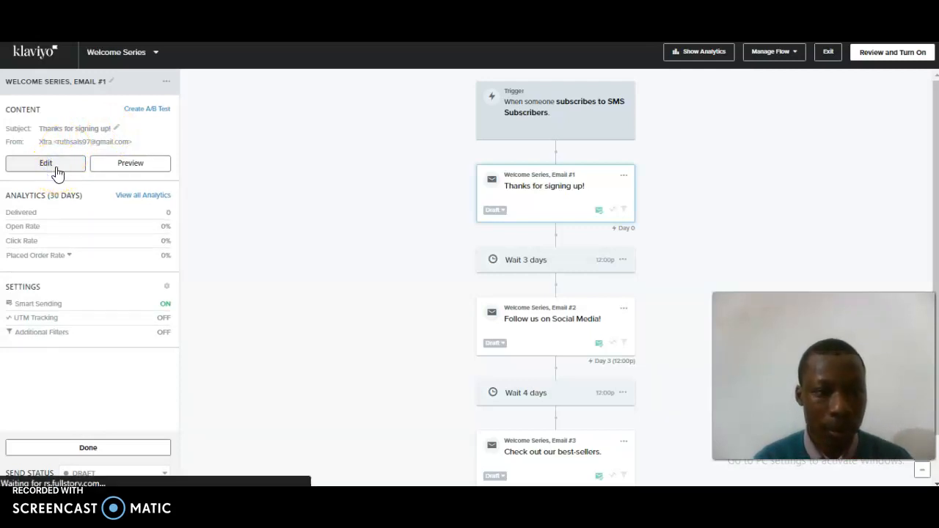
click(305, 144)
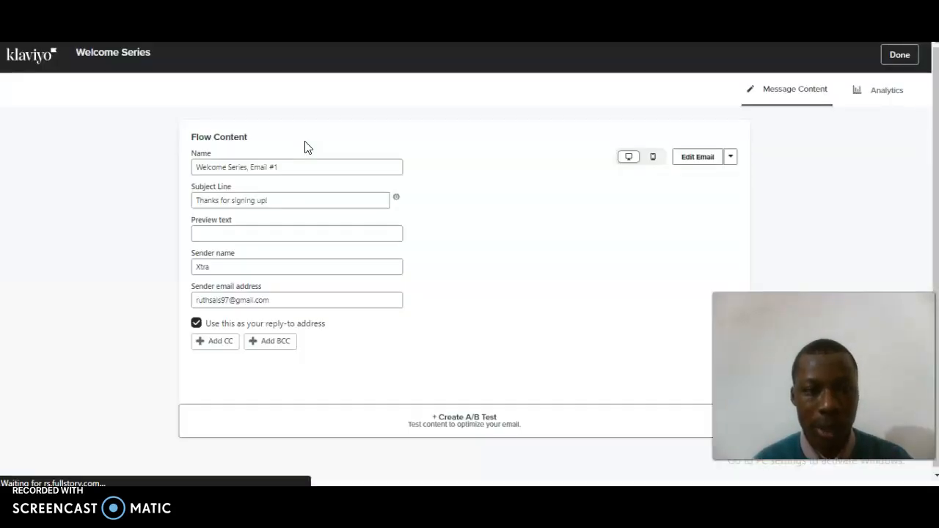
click(269, 200)
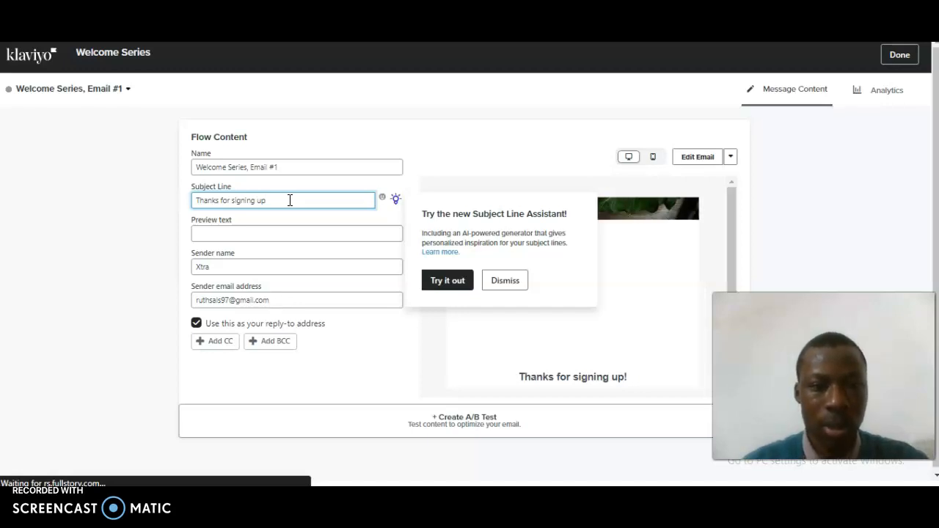
key(BackSpace)
key(BackSpace)
key(BackSpace)
key(BackSpace)
key(BackSpace)
key(BackSpace)
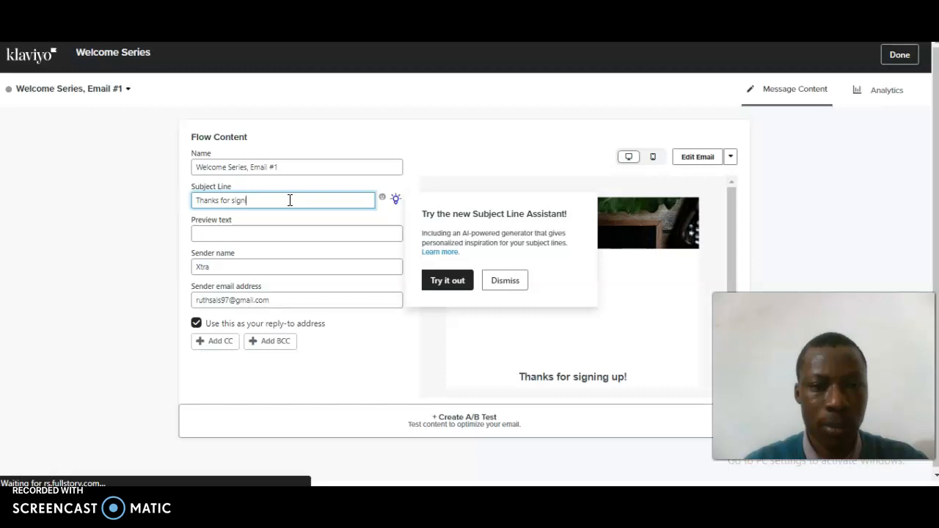
key(BackSpace)
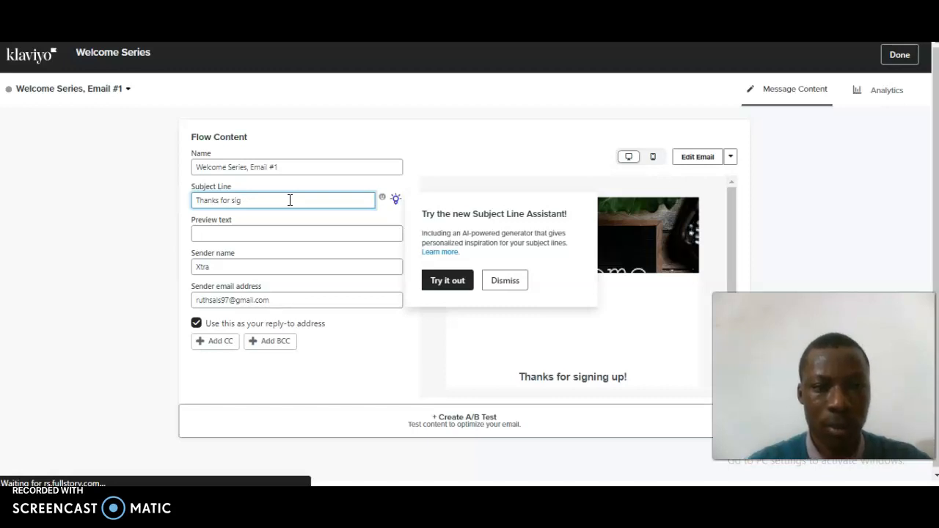
key(BackSpace)
key(BackSpace)
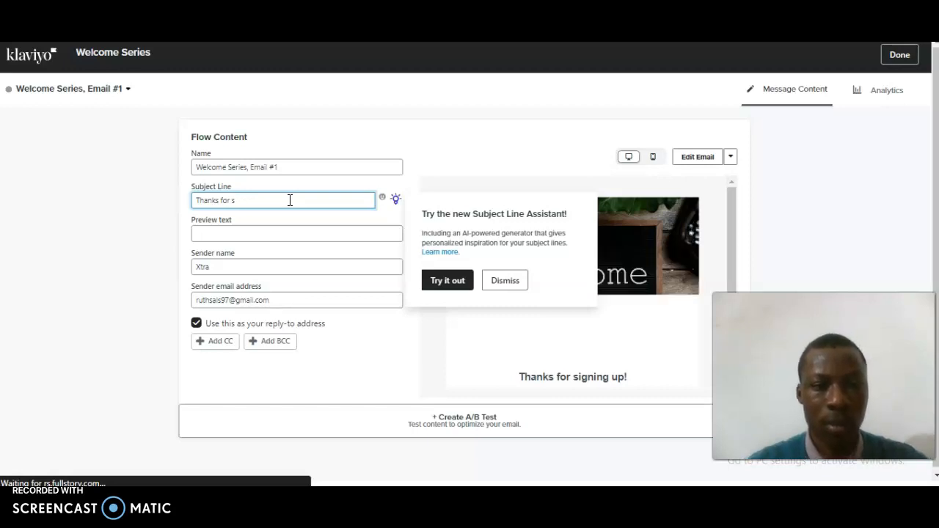
key(BackSpace)
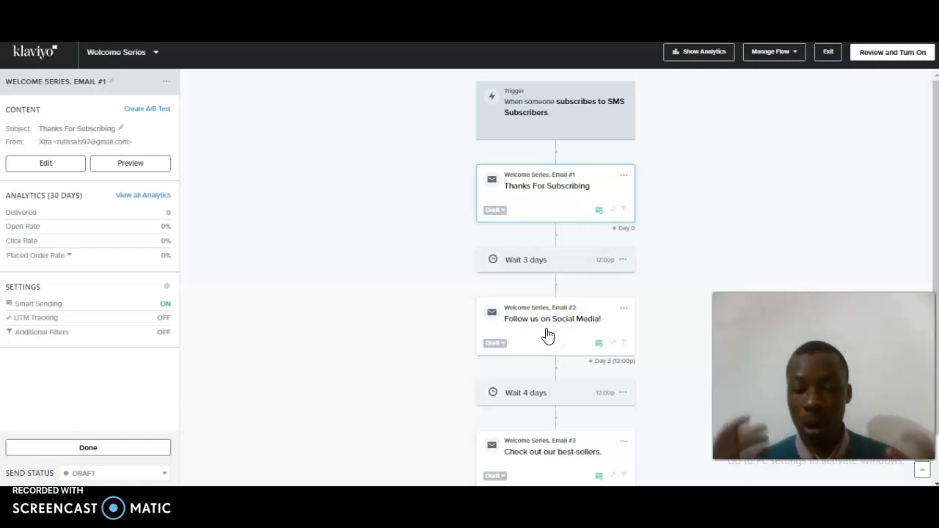
- Change the subject line of Welcome Series, Email #2 to "Follow Us On Social Media For More Updates About Our New Products!!!"
click(604, 320)
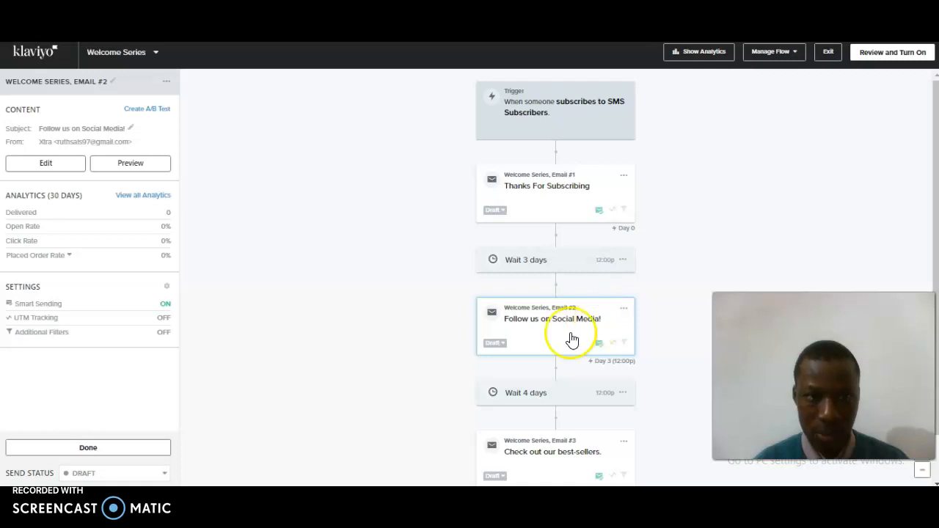
click(503, 283)
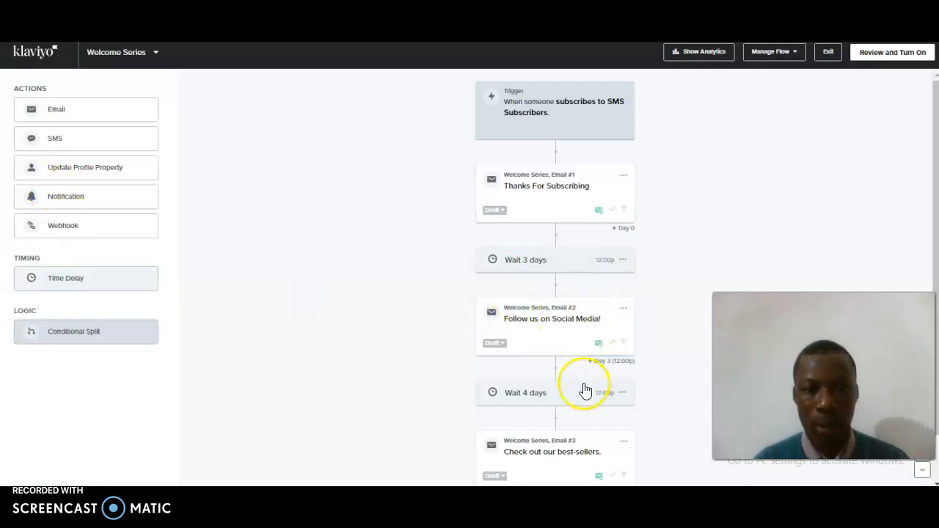
click(547, 332)
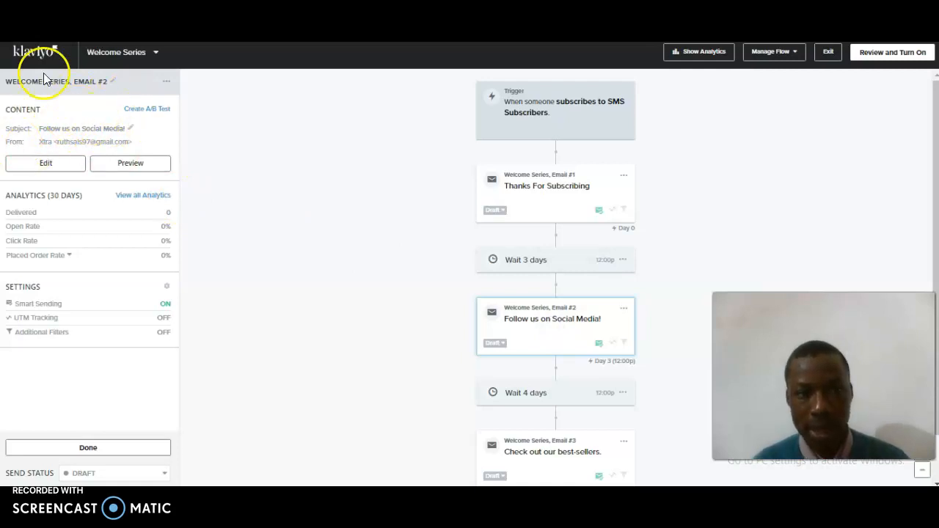
click(61, 169)
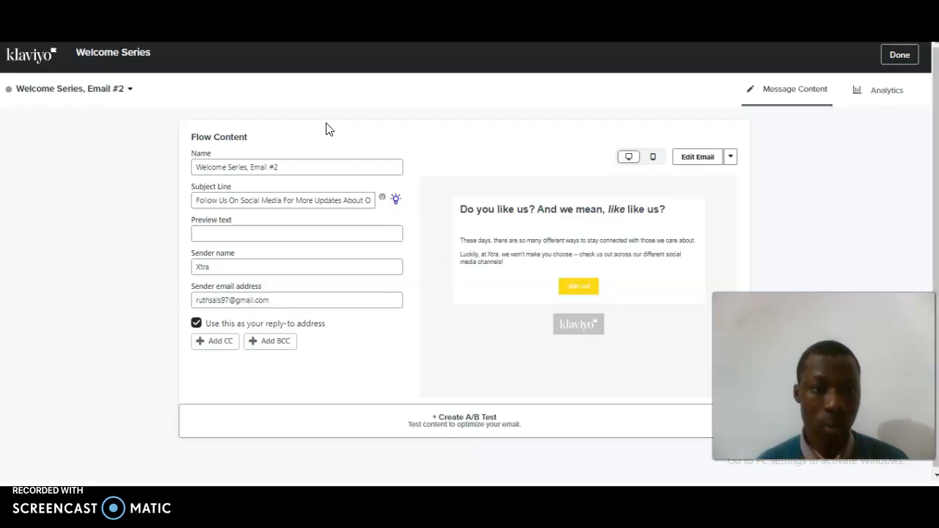
- Check the second email in the mobile and desktop previews and finish editing its content
click(370, 232)
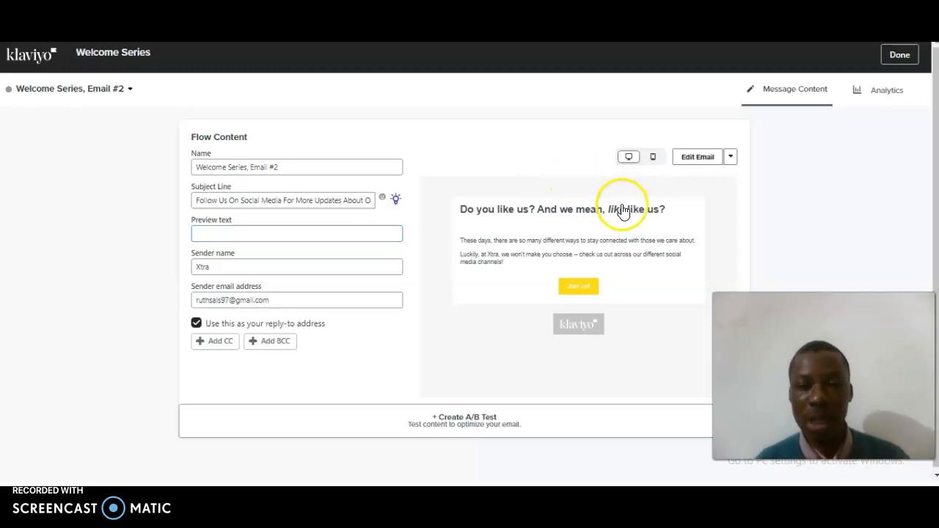
click(651, 165)
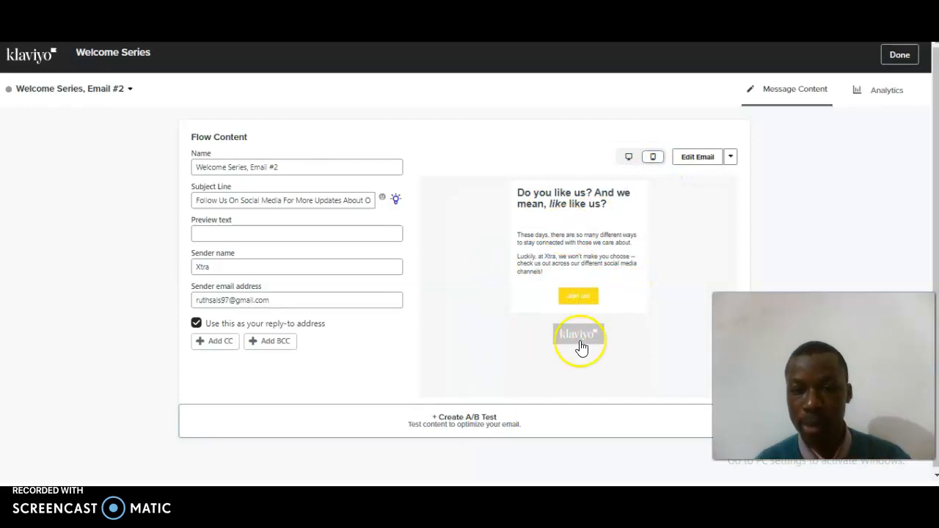
click(631, 157)
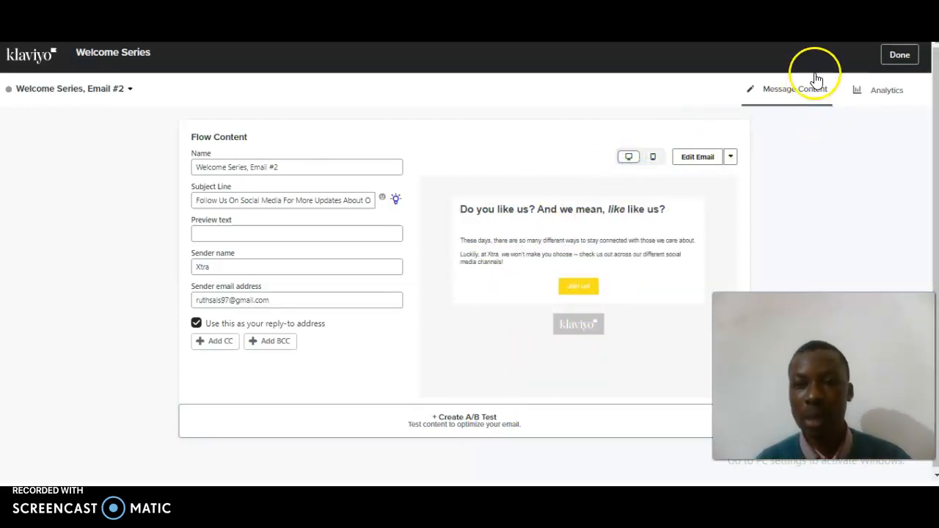
click(897, 59)
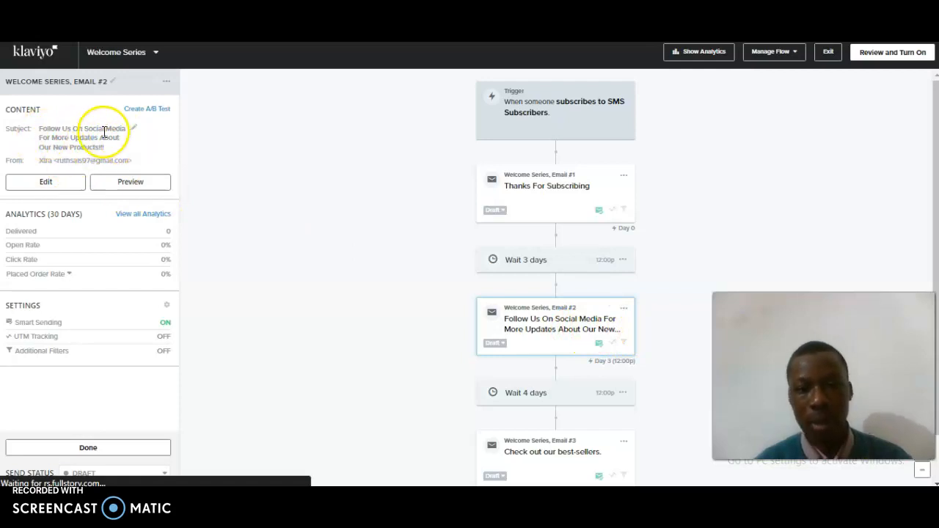
- Try to set the time delay between the first and second emails to 2 days
click(549, 263)
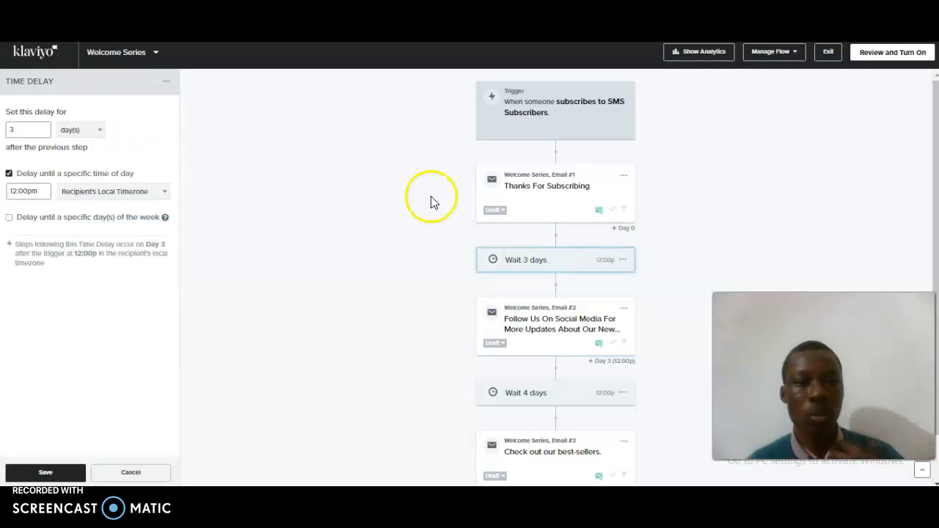
click(21, 128)
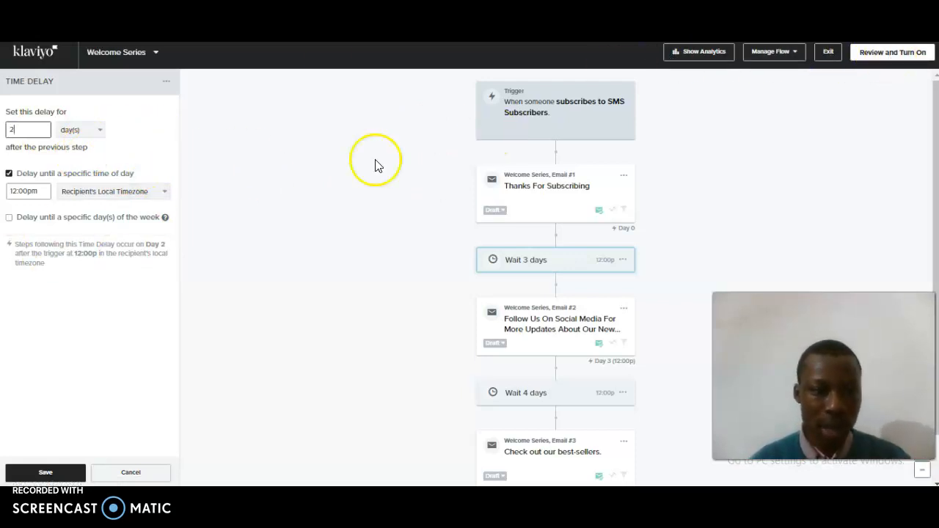
drag(933, 165, 929, 259)
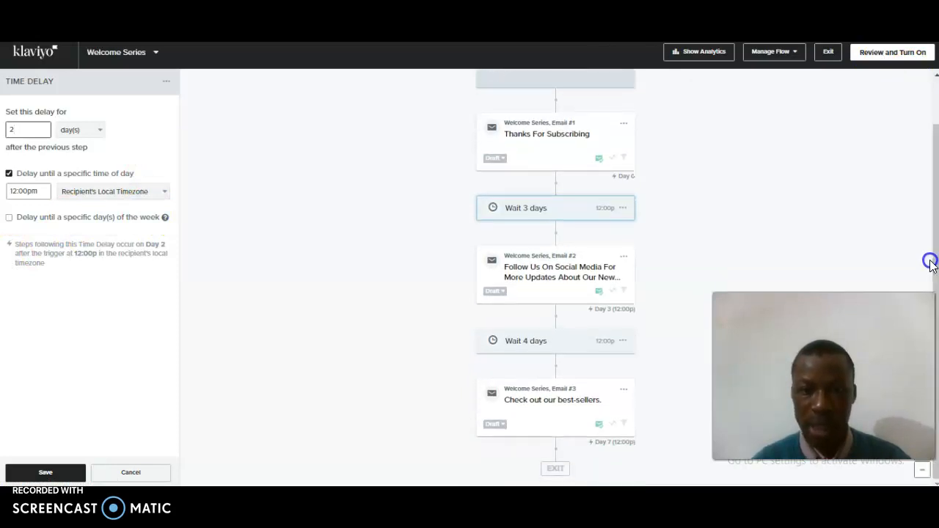
click(544, 209)
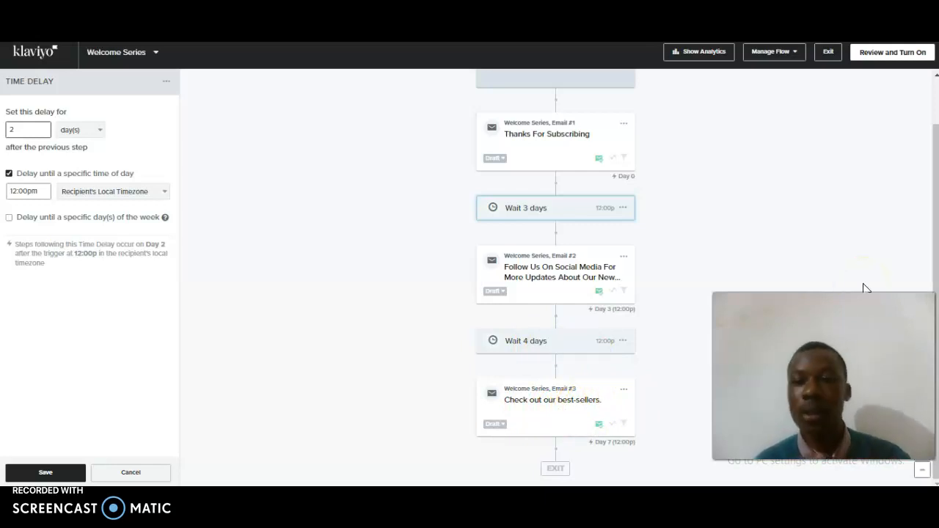
drag(936, 218, 932, 270)
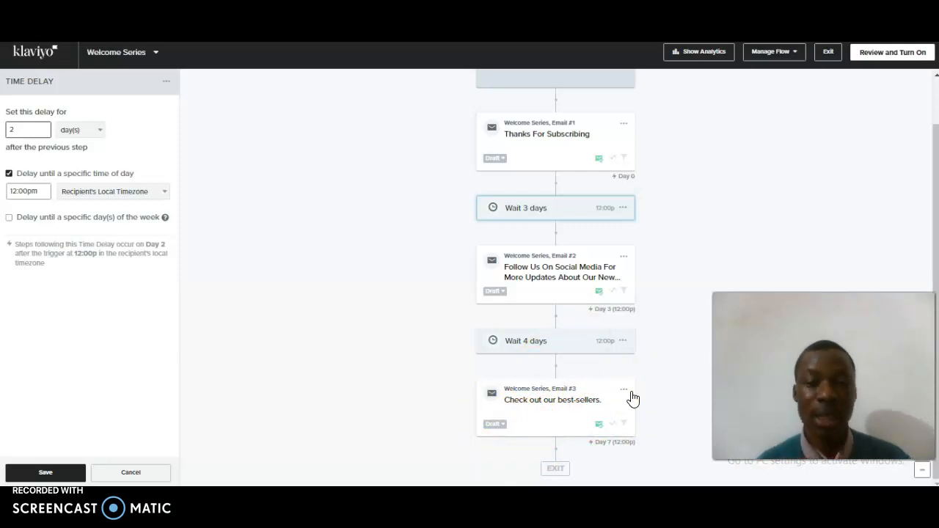
- Change the subject line of Welcome Series, Email #3 to "Check Out Our Best-Selling Product's!" followed by a smiley and a thumbs-up emoji
click(592, 405)
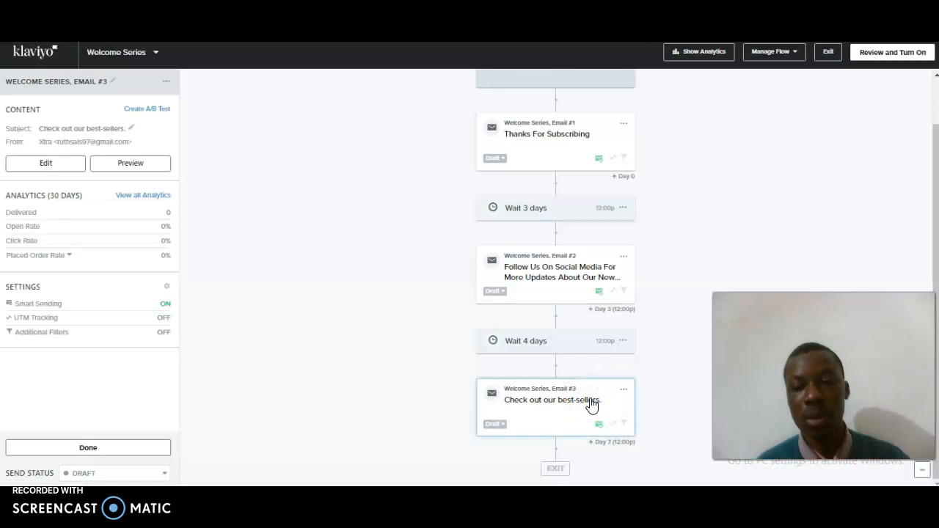
click(63, 164)
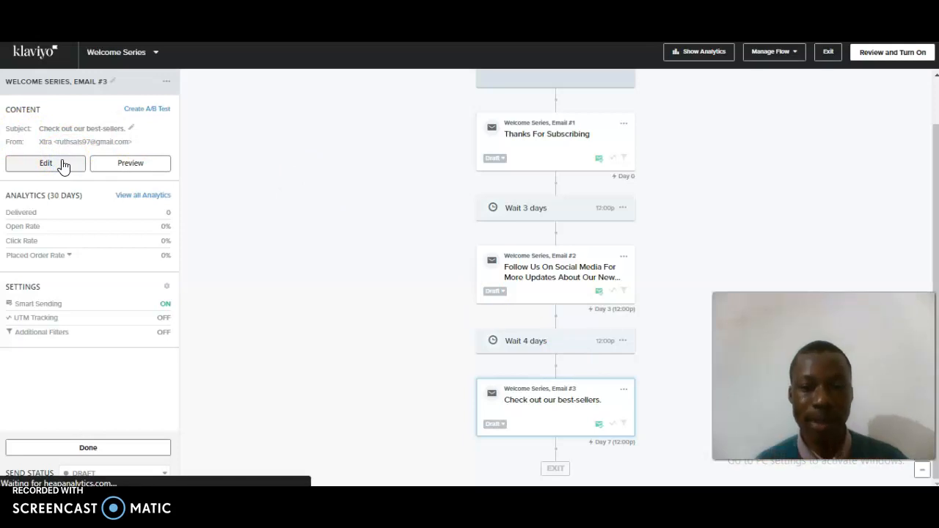
click(62, 165)
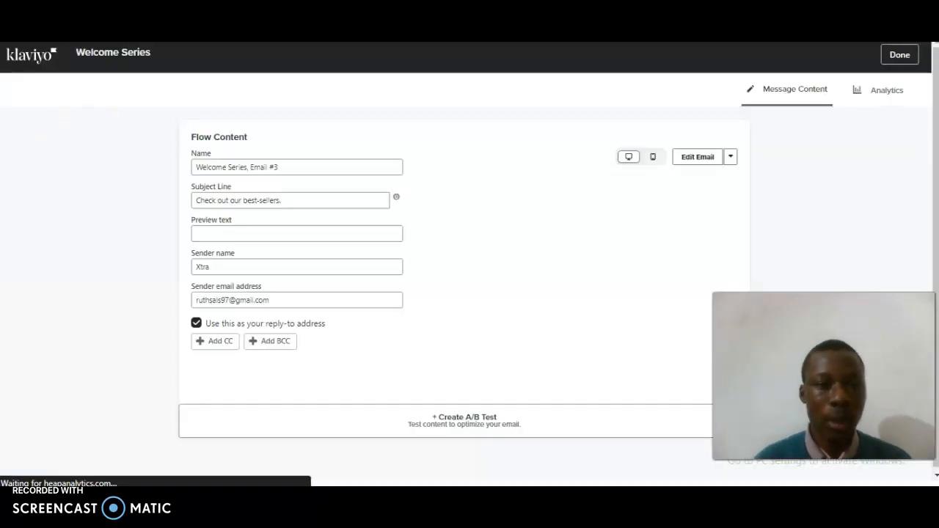
click(292, 200)
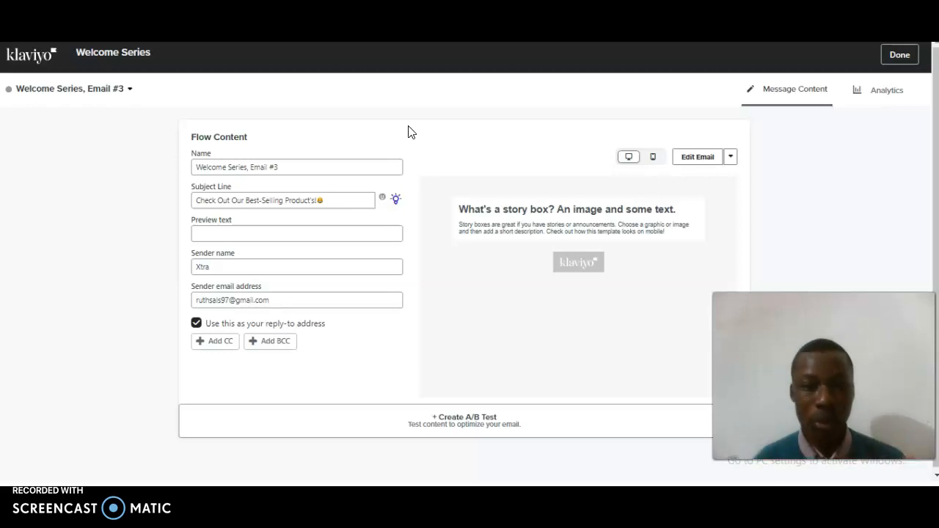
click(380, 201)
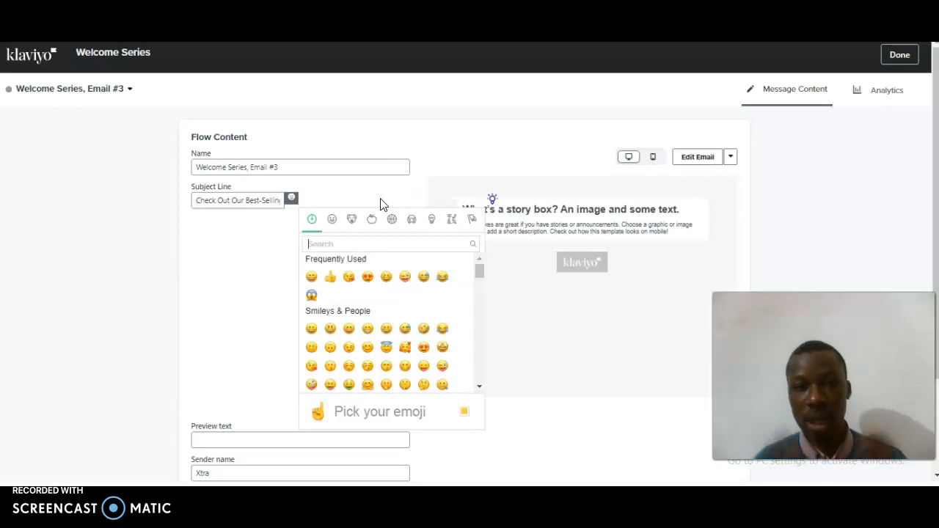
click(330, 277)
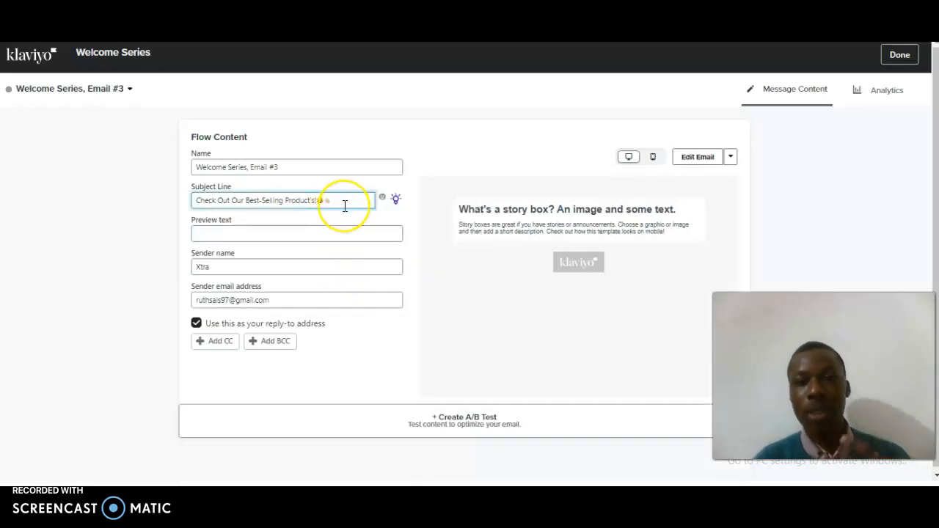
- Check the third email in the mobile and desktop previews and finish editing its content
click(653, 157)
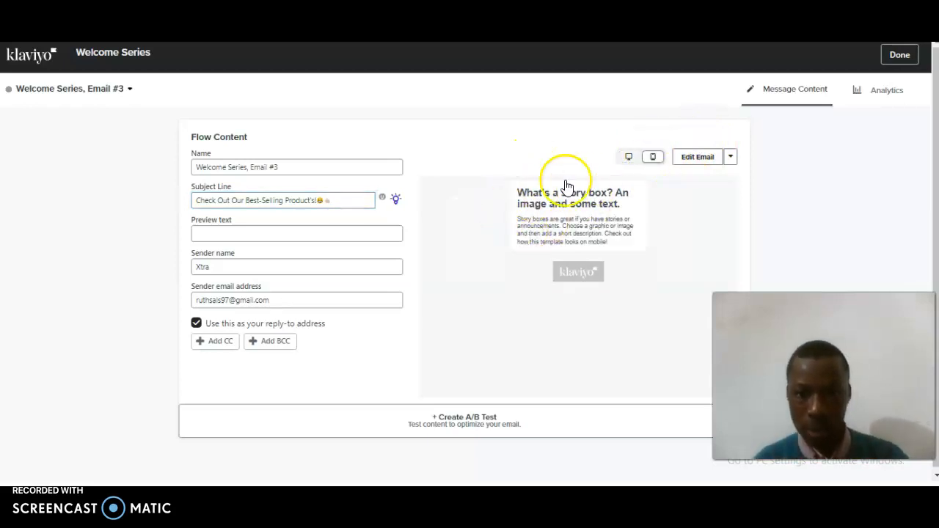
click(628, 157)
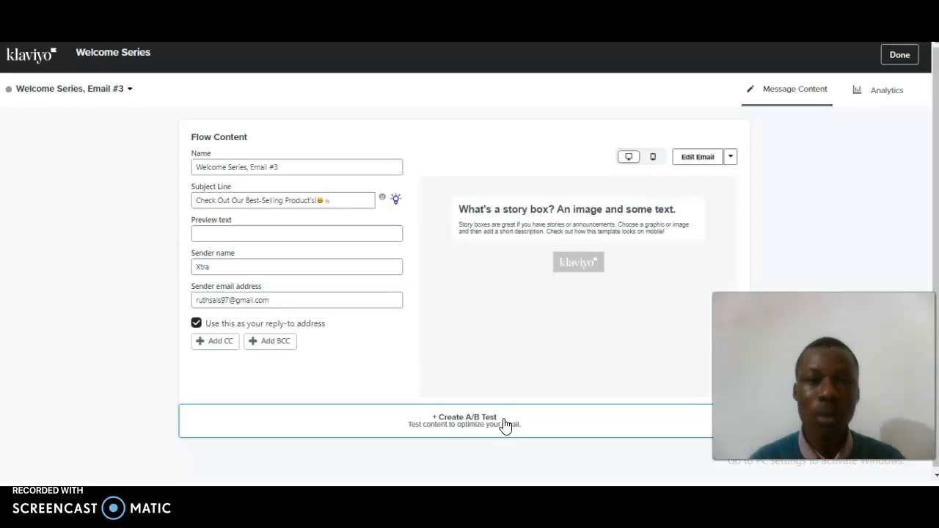
click(904, 58)
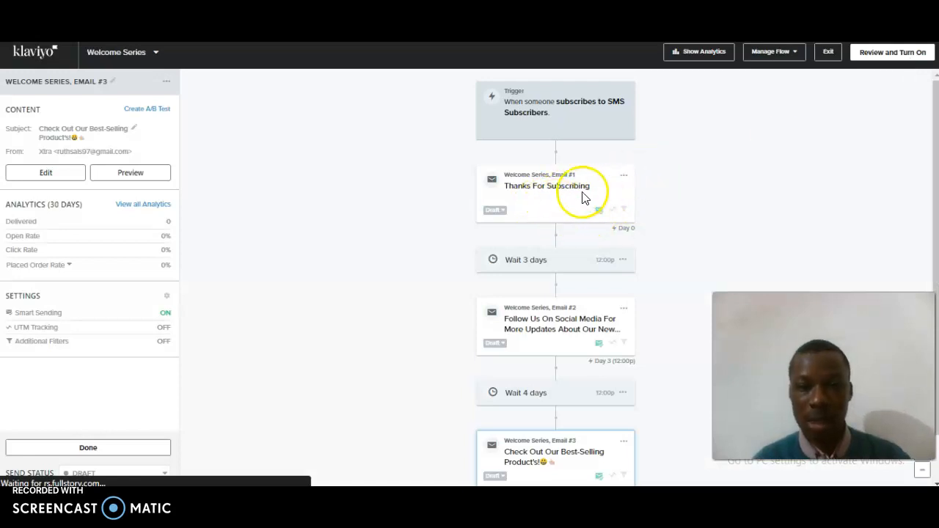
- Try to change the wait between Welcome Series, Email #1 and Email #2 to 2 days
click(534, 260)
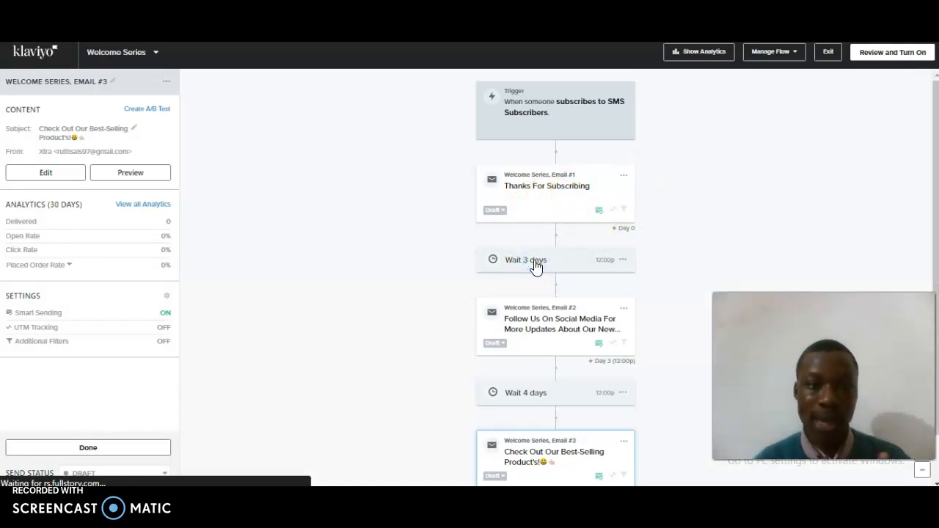
click(25, 128)
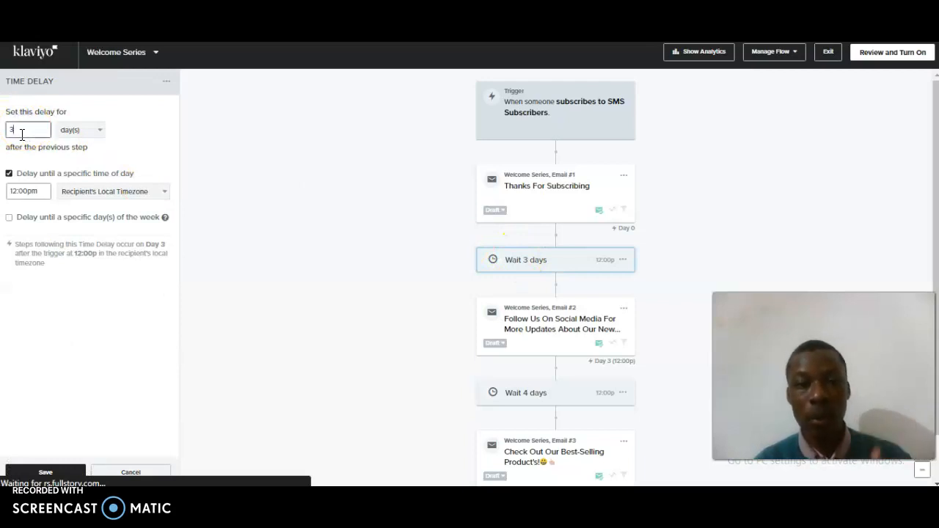
key(BackSpace)
text(2)
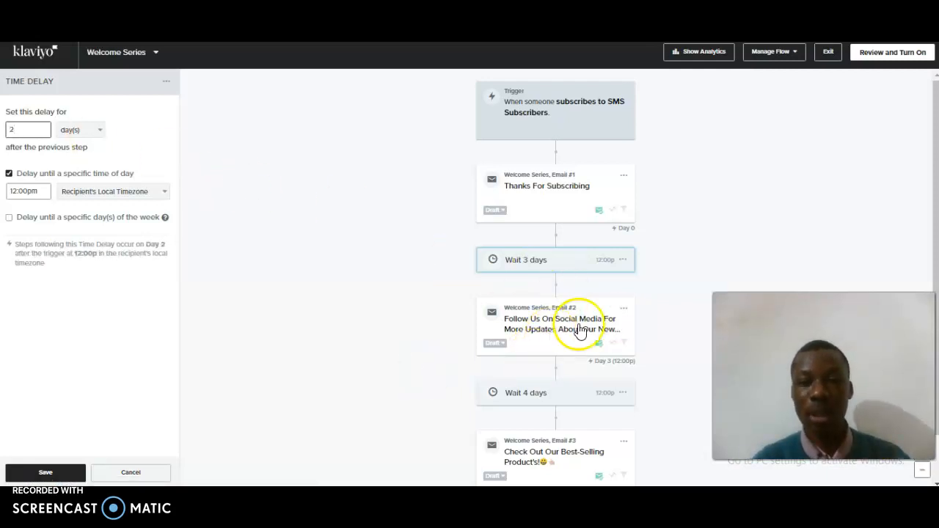
scroll(923, 209, down, 2)
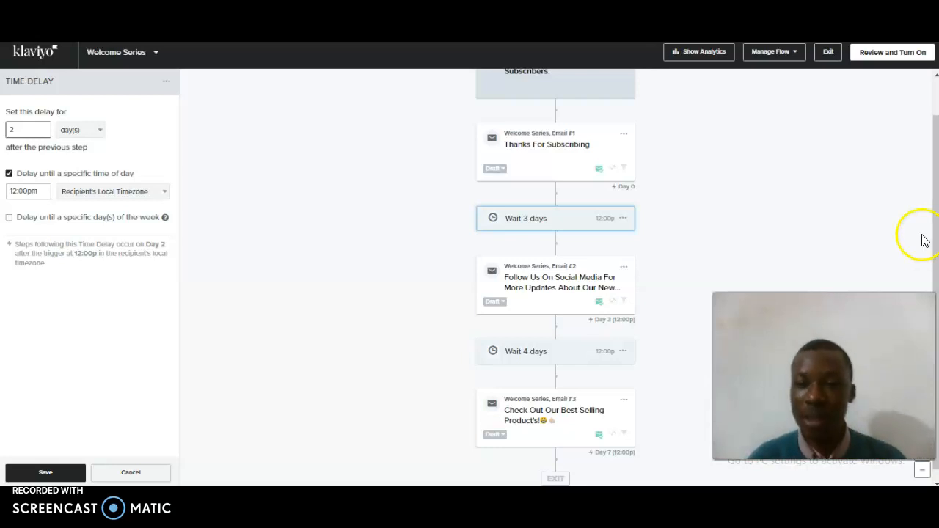
click(930, 105)
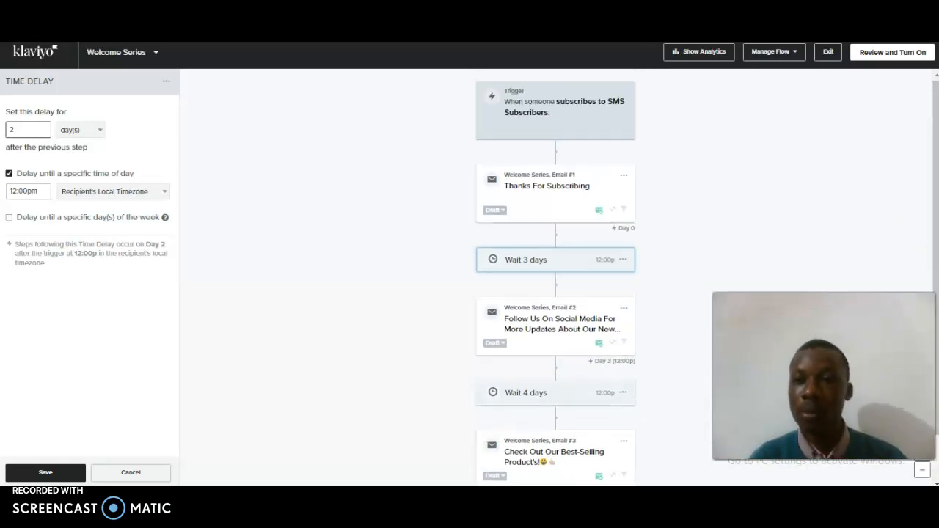
- Review the Welcome Series flow and turn it on with the action status Live
click(887, 54)
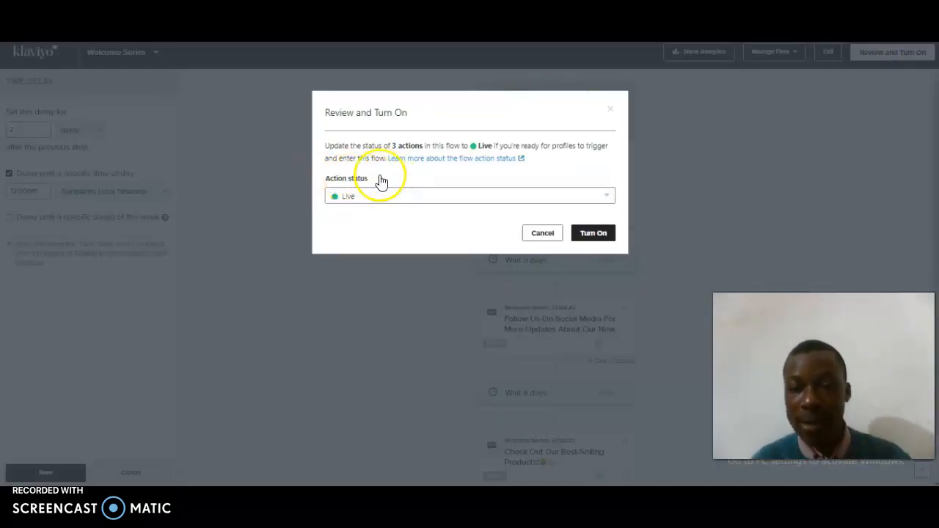
click(436, 199)
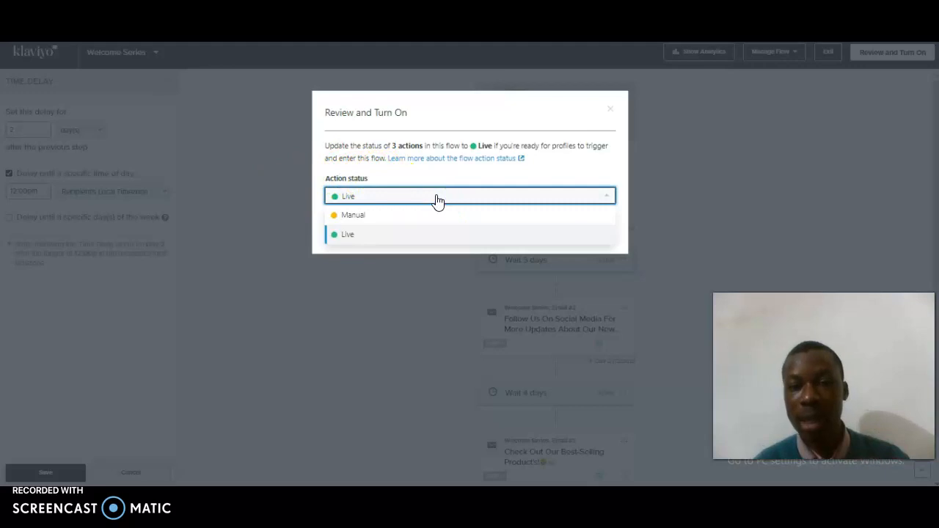
click(377, 237)
click(592, 232)
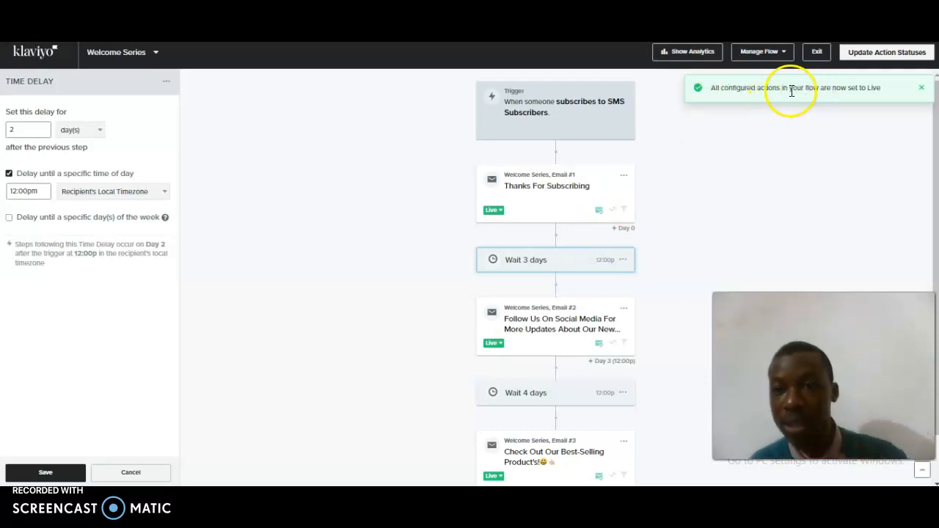
- Update all action statuses in the Welcome Series flow to Live
click(884, 53)
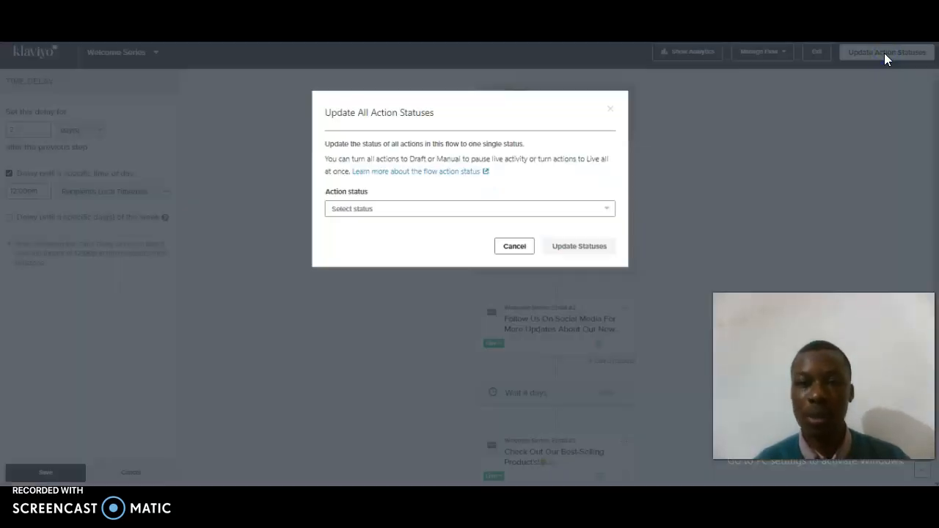
click(435, 210)
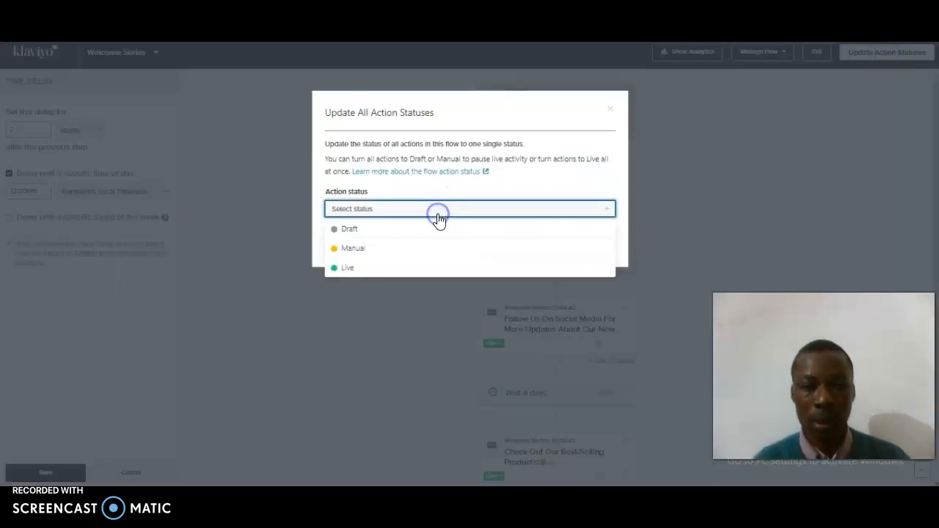
click(419, 267)
click(553, 252)
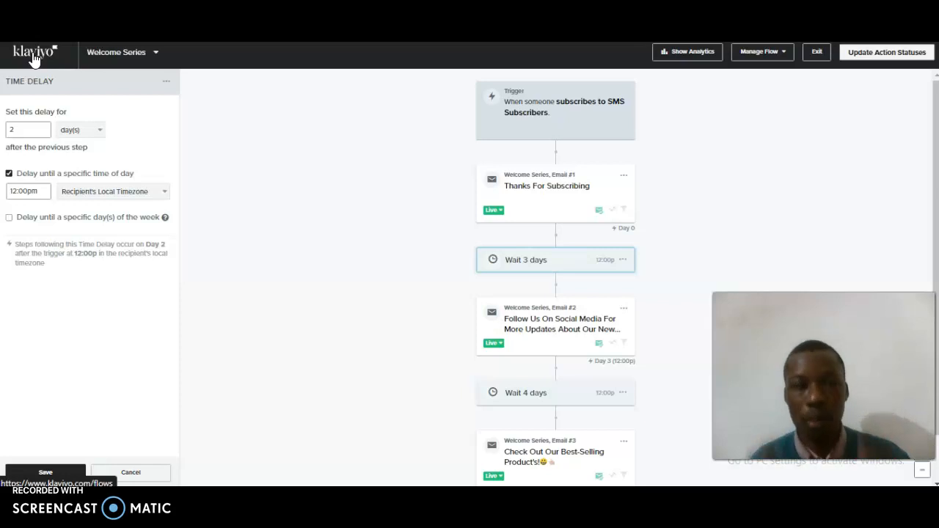
- Return to the flows overview and start a new flow from the pre-built Abandoned Cart automation
click(33, 59)
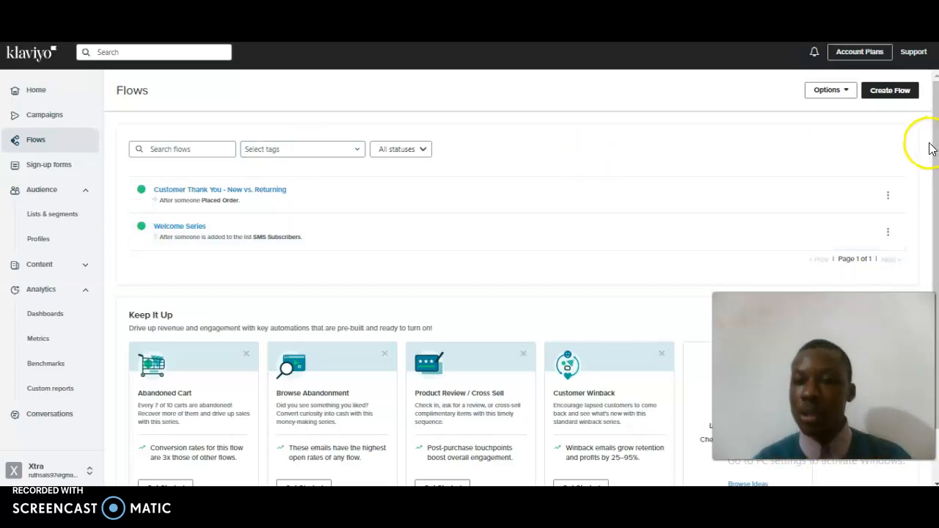
drag(934, 151, 931, 209)
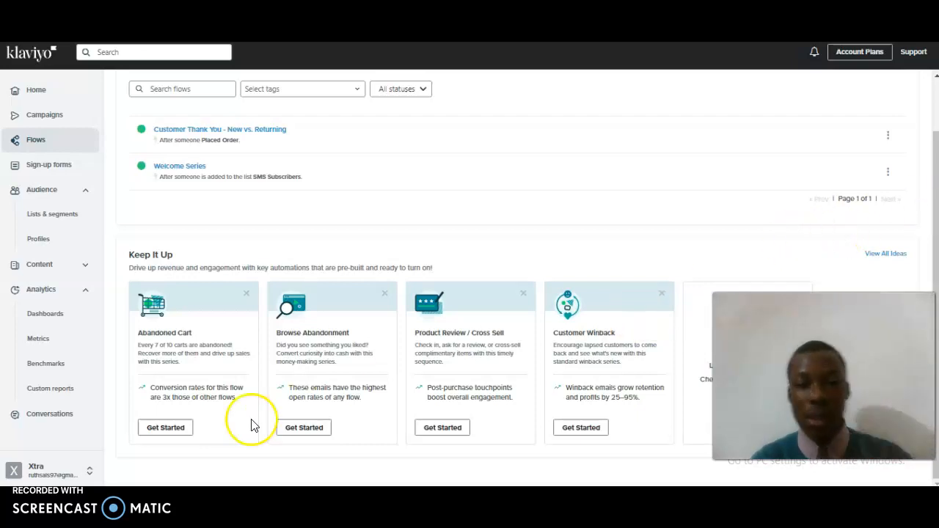
click(185, 428)
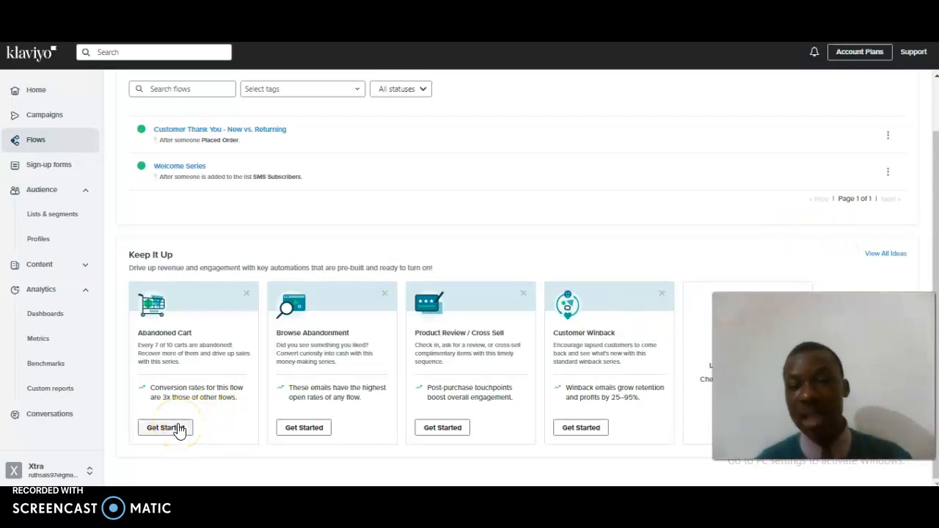
click(168, 431)
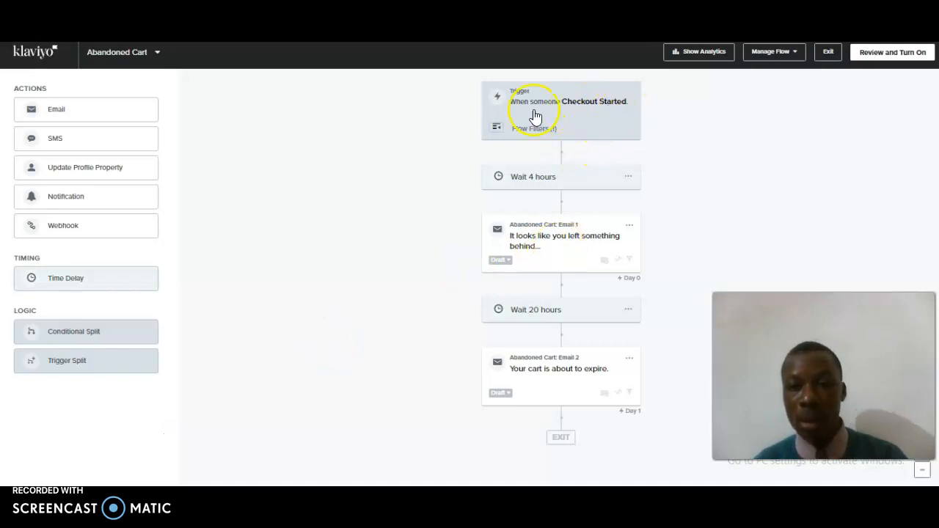
- Set the time delay before Abandoned Cart: Email 1 to 2 hours and save it
click(539, 177)
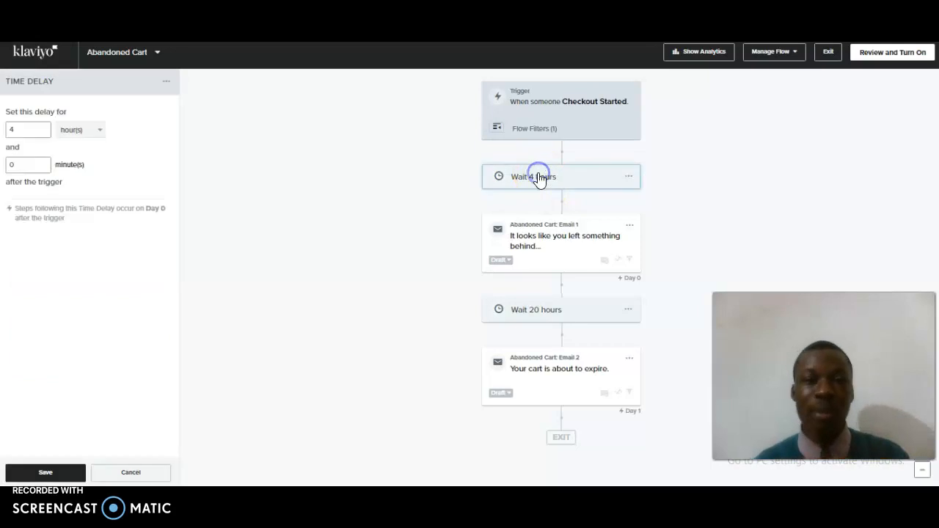
click(22, 130)
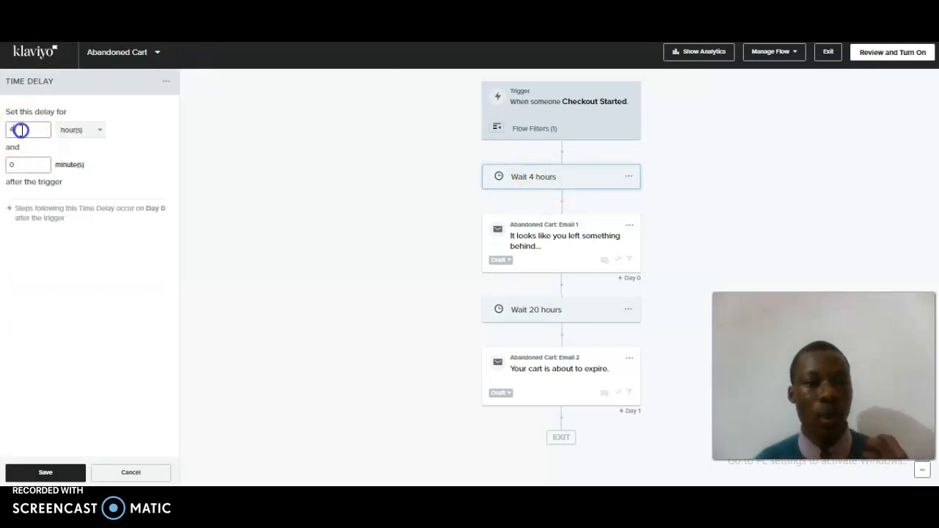
key(BackSpace)
text(2)
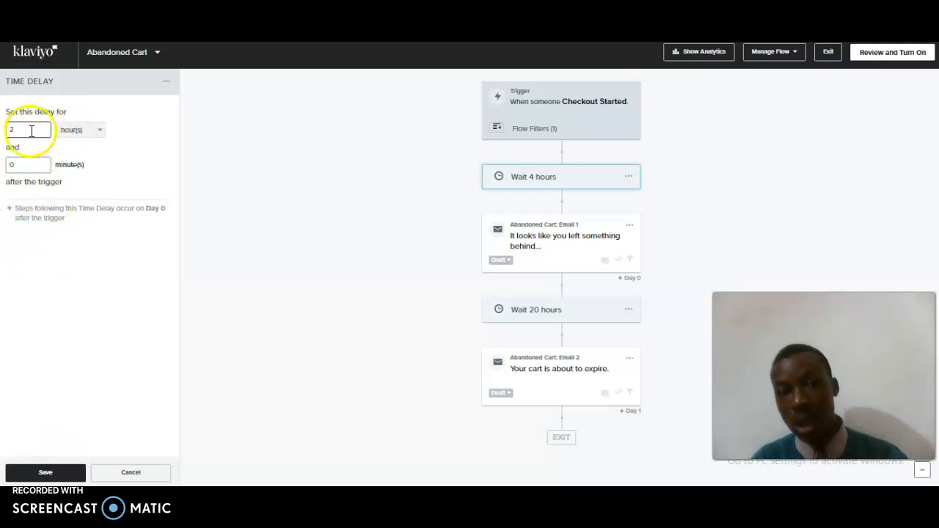
click(47, 473)
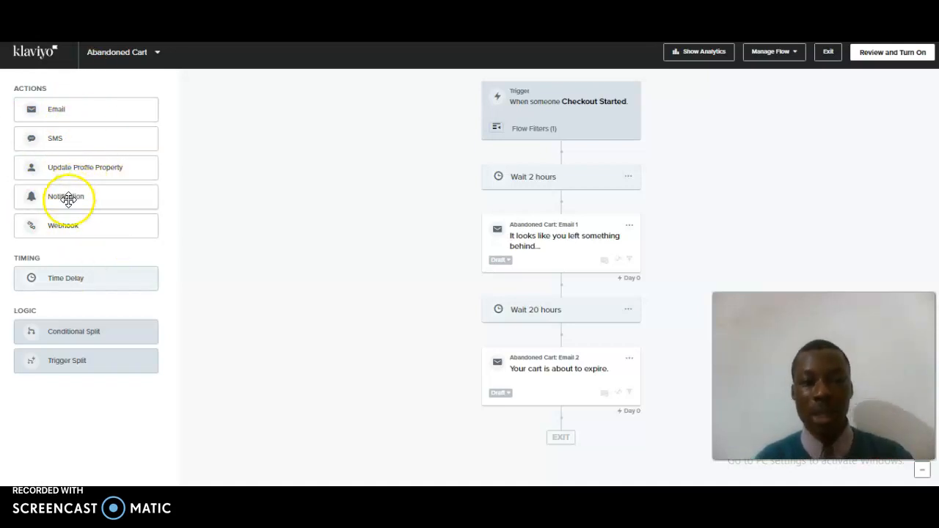
- Add a Notification action after Abandoned Cart: Email 2 and open its Send to field for entry
drag(73, 196, 553, 420)
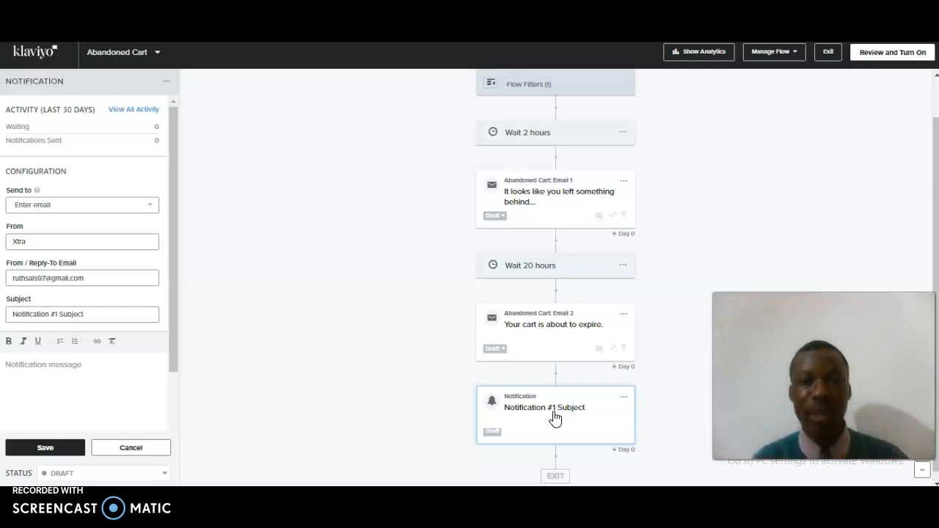
click(105, 209)
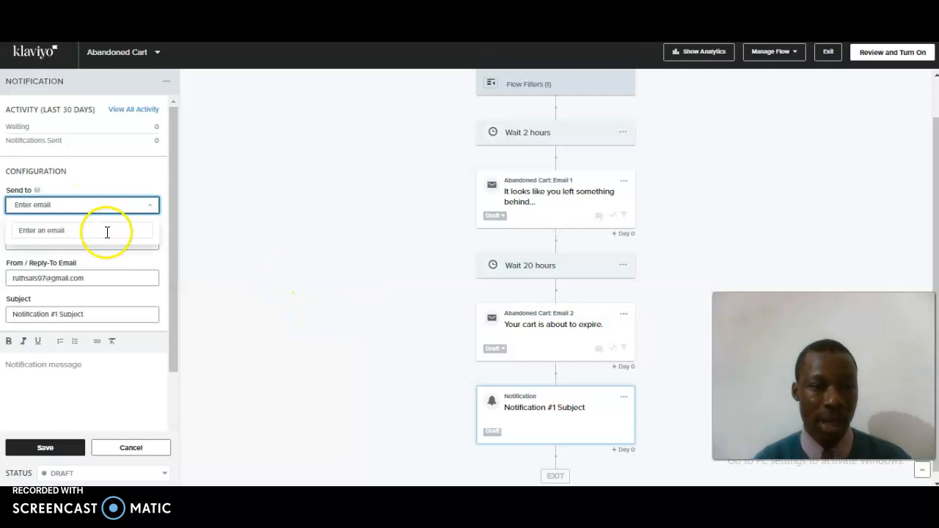
click(107, 232)
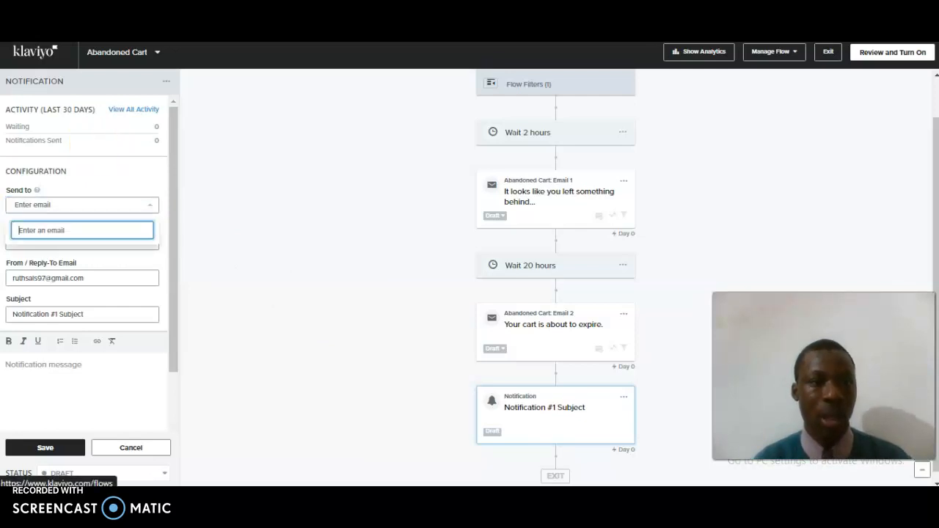
- Switch to Gmail, copy the account's email address, and return to the Abandoned Cart flow in Klaviyo
click(440, 22)
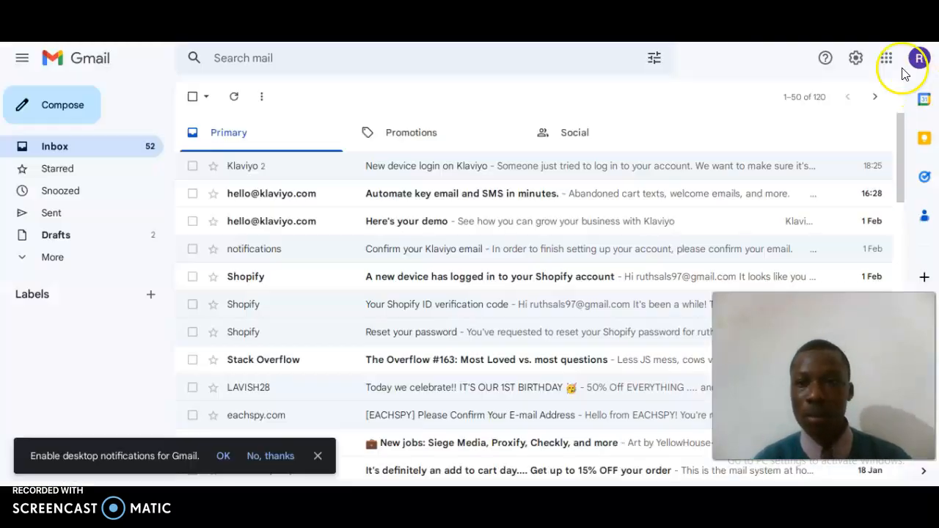
click(919, 58)
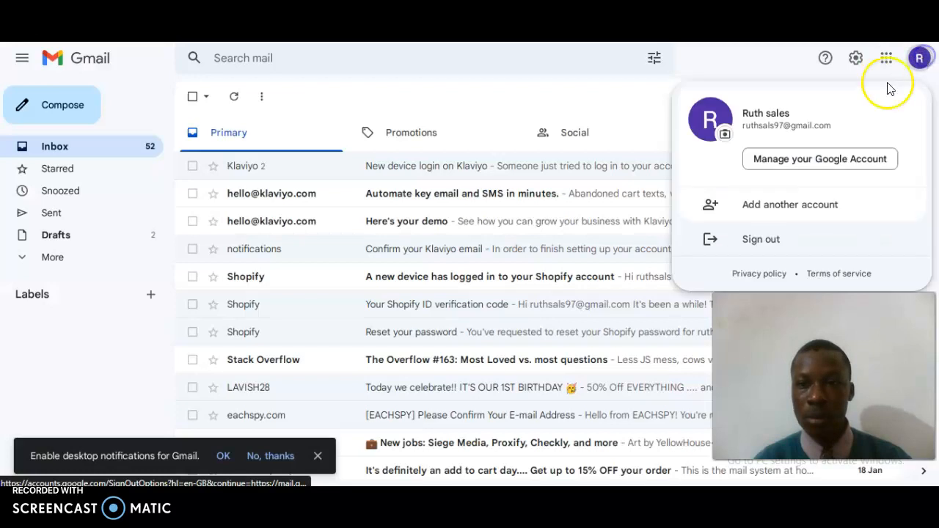
triple_click(838, 120)
right_click(837, 120)
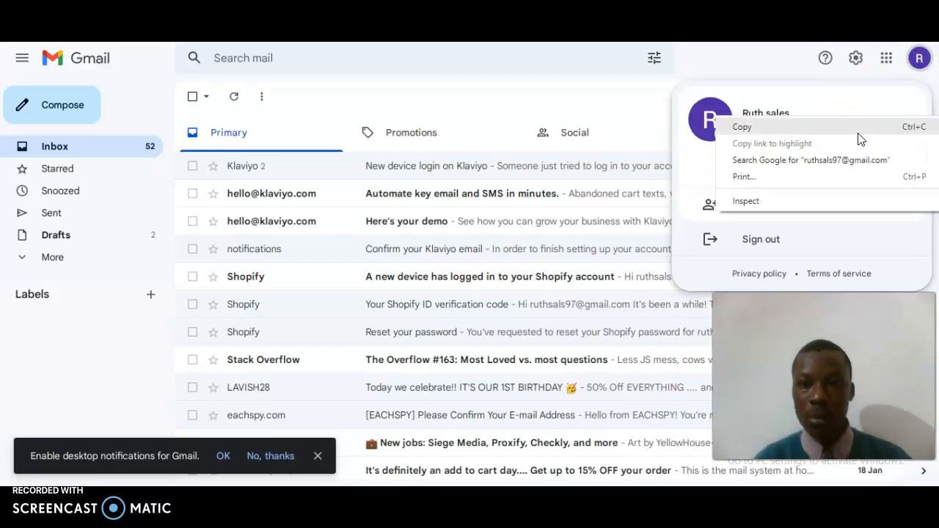
click(858, 129)
click(308, 22)
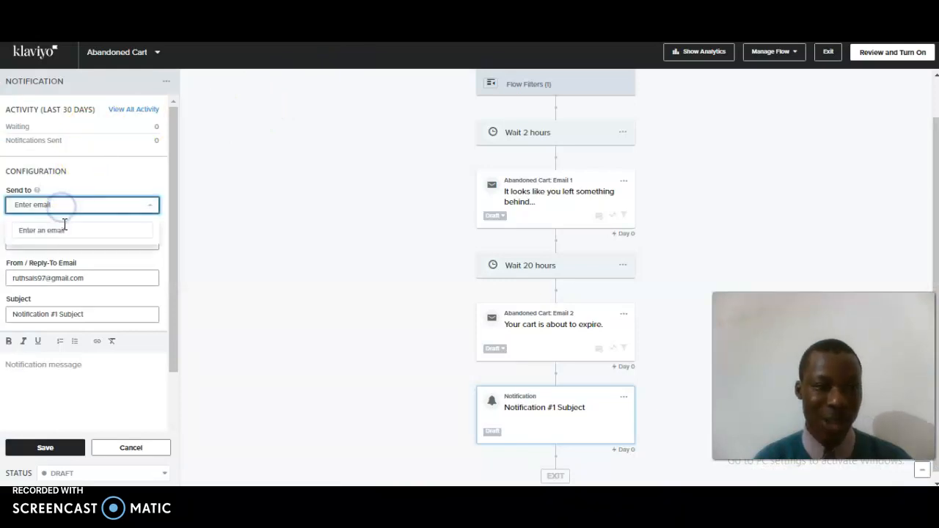
- Add the copied email address as the notification's recipient and open the notification message for editing
click(63, 229)
right_click(63, 230)
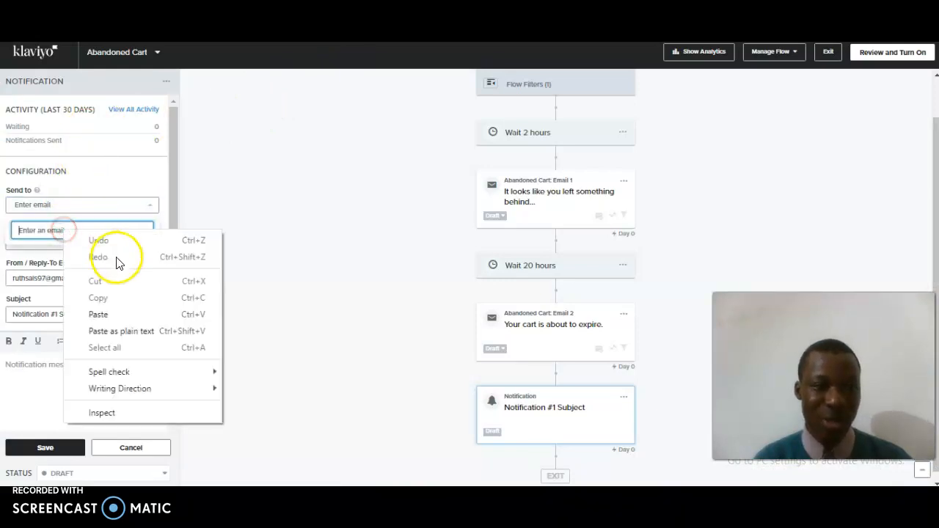
click(122, 314)
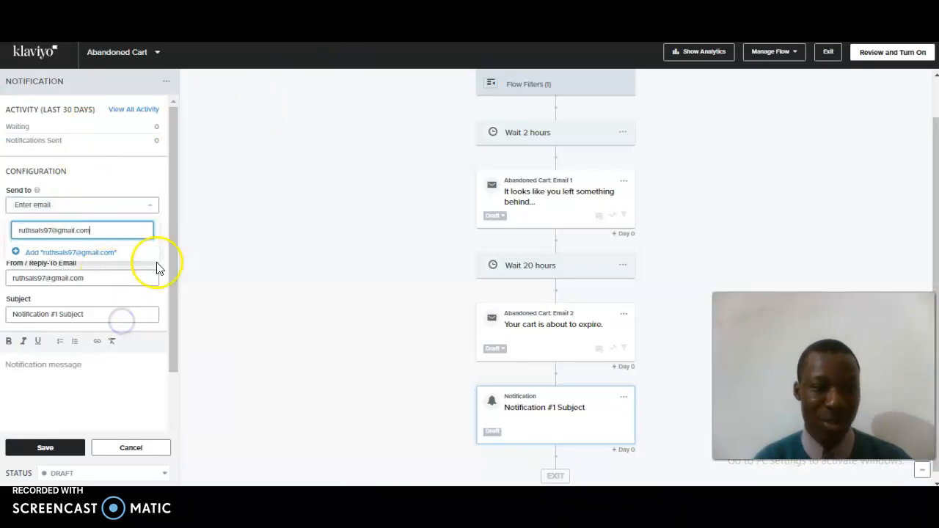
click(114, 251)
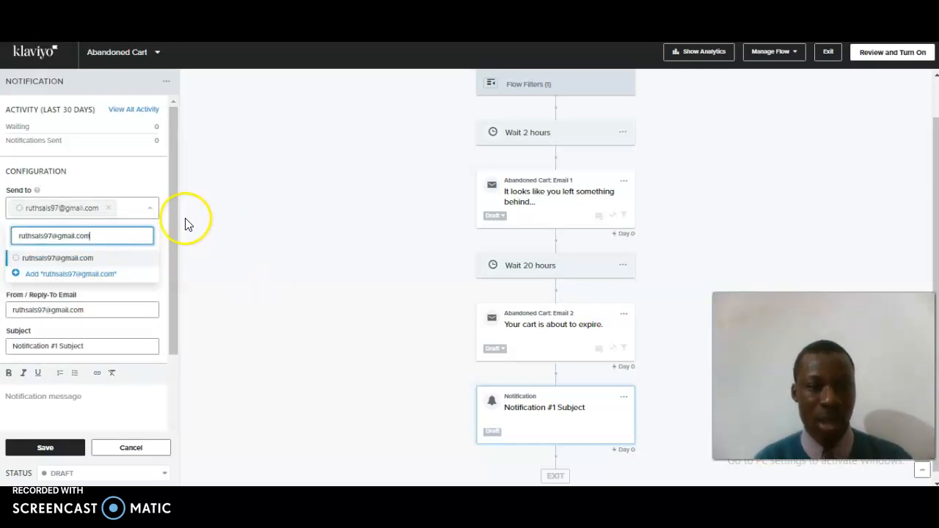
drag(174, 220, 172, 285)
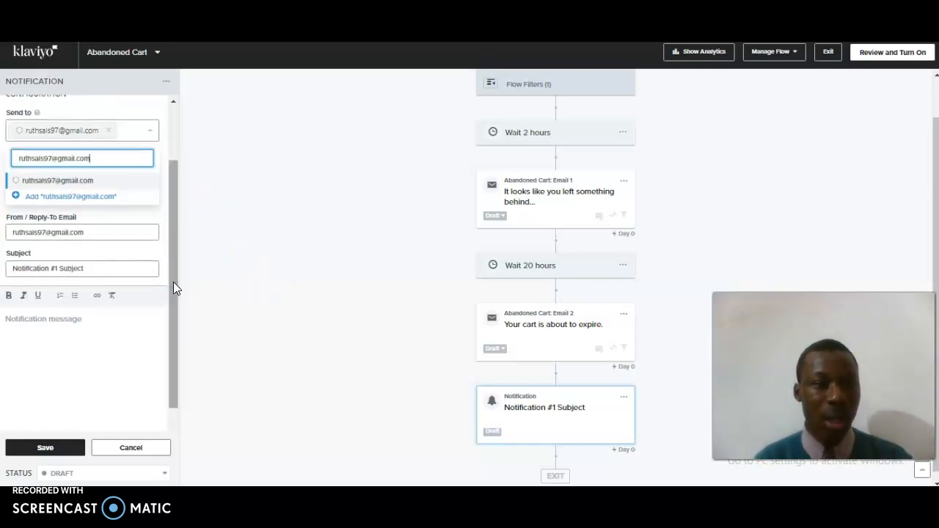
click(65, 449)
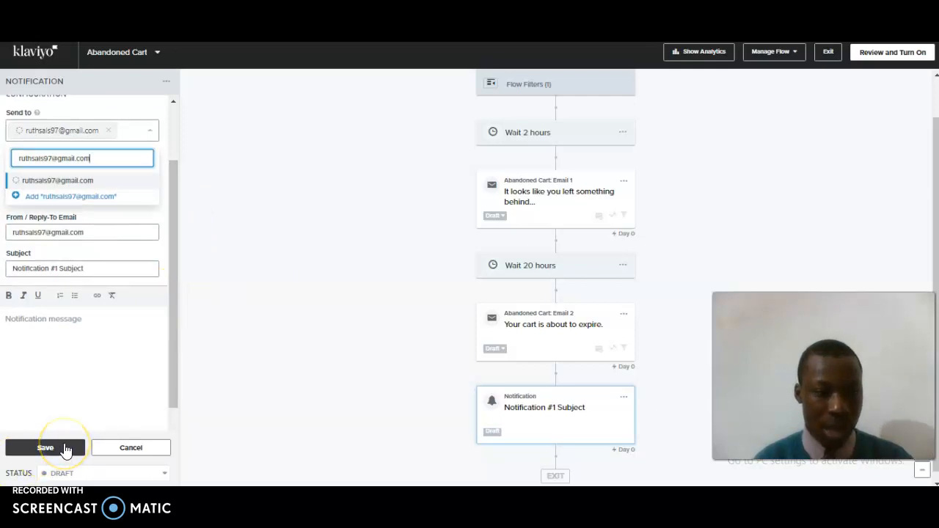
click(36, 331)
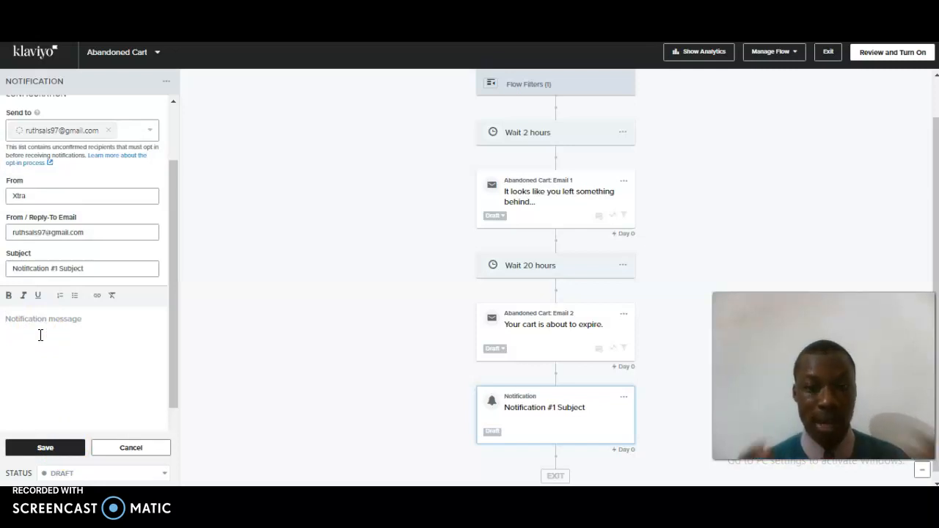
- Enter "1 Hour Remaining For The Product You Add To Cart Expire!" as the notification message and save the notification
click(132, 345)
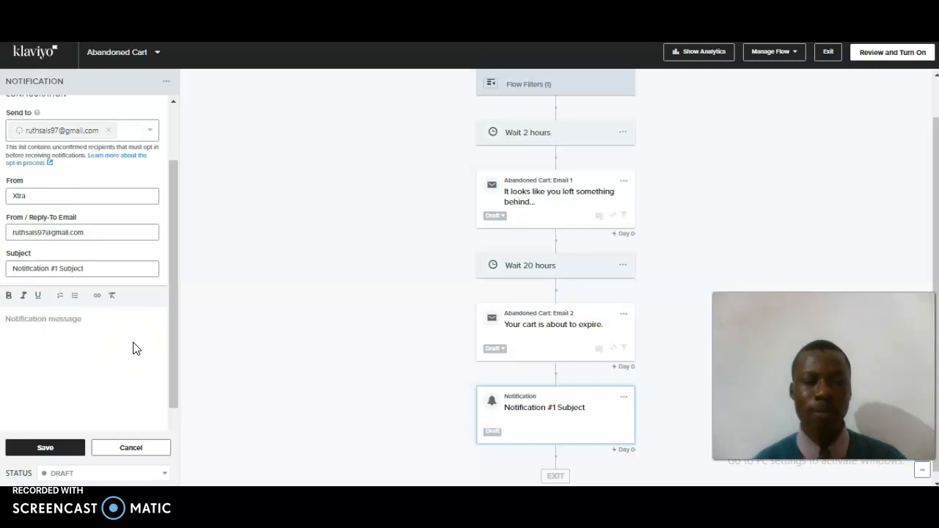
click(133, 347)
click(103, 325)
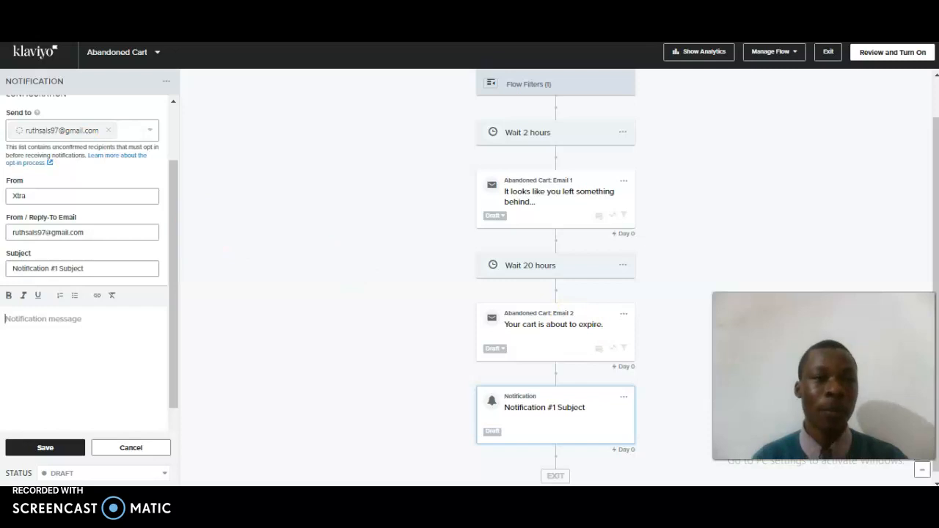
key(ctrl+v)
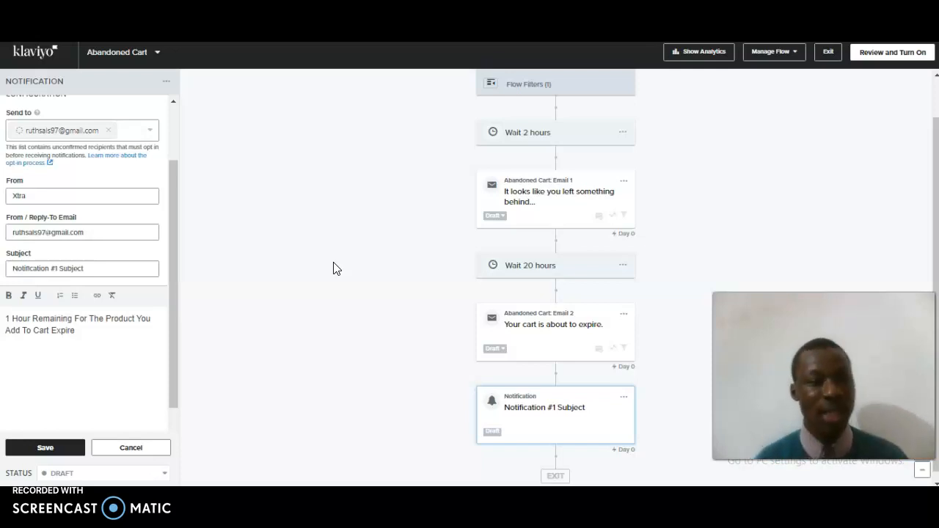
click(89, 326)
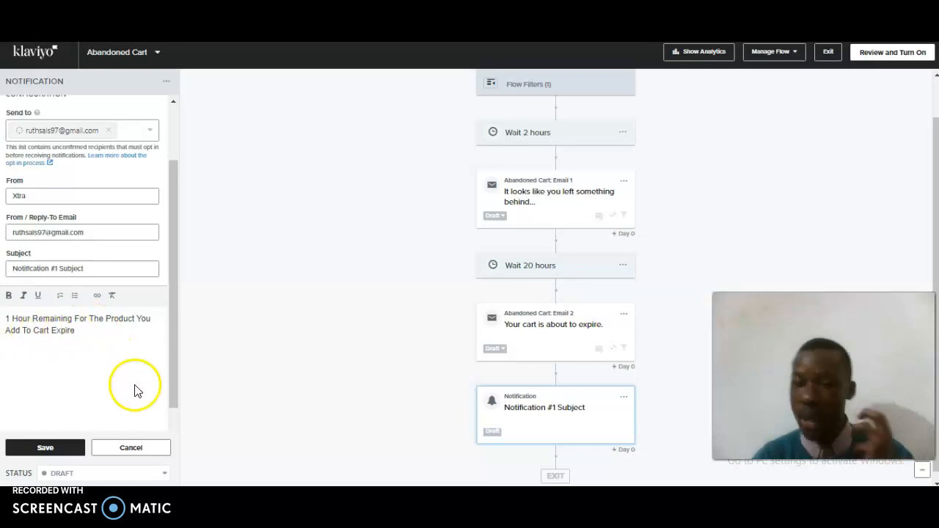
click(78, 334)
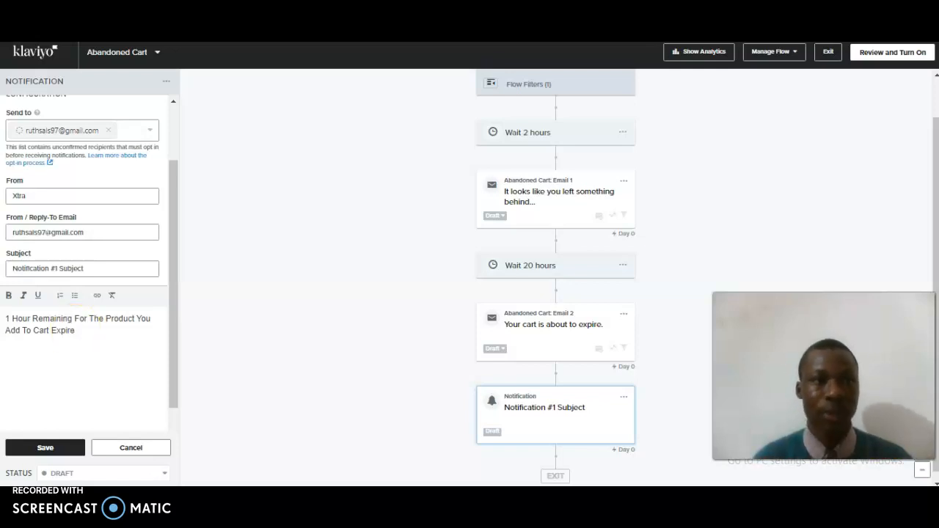
text(!)
click(56, 449)
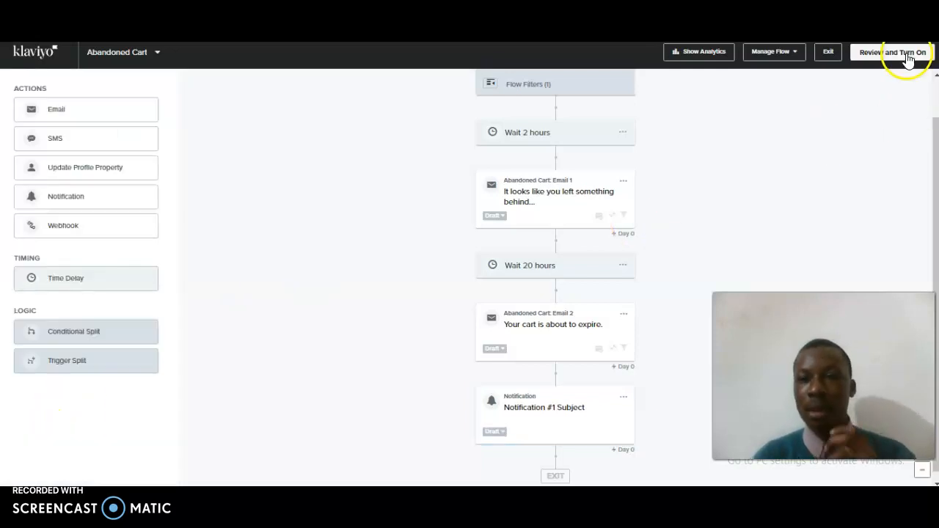